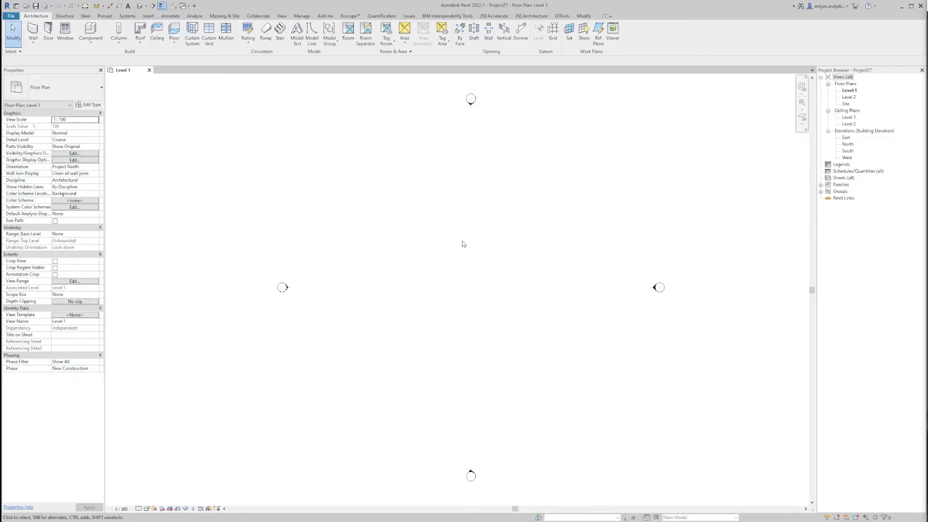
# Create a new family from the Metric Generic Model wall based template.
pyautogui.click(300, 178)
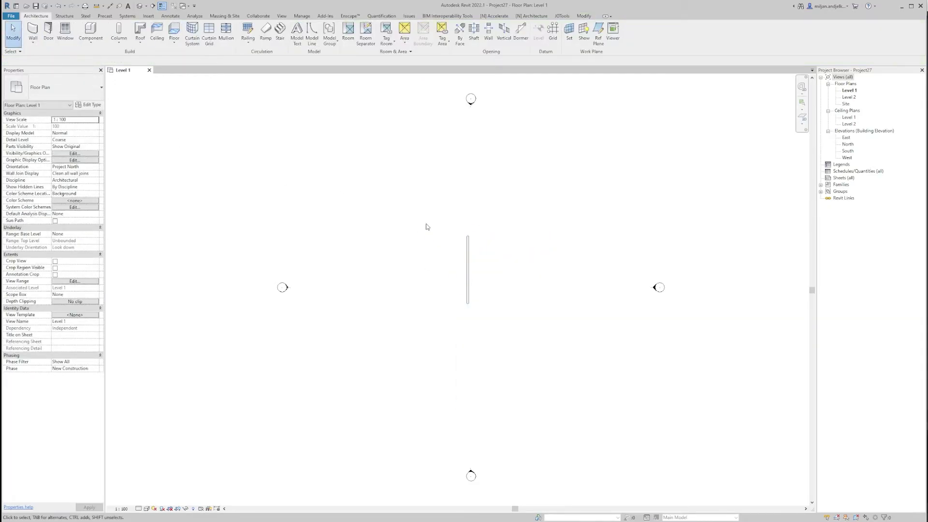
pyautogui.click(10, 15)
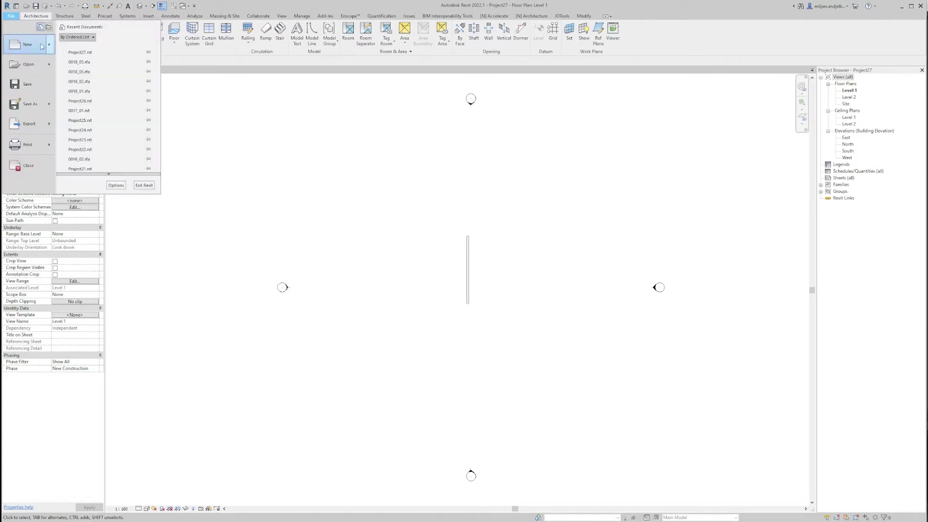
pyautogui.moveTo(42, 47)
pyautogui.click(90, 71)
pyautogui.doubleClick(239, 127)
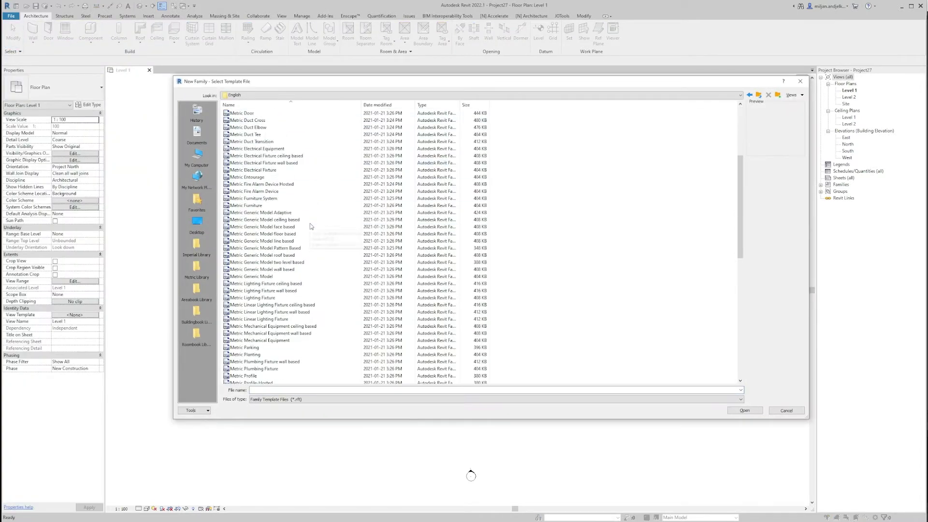
pyautogui.click(286, 269)
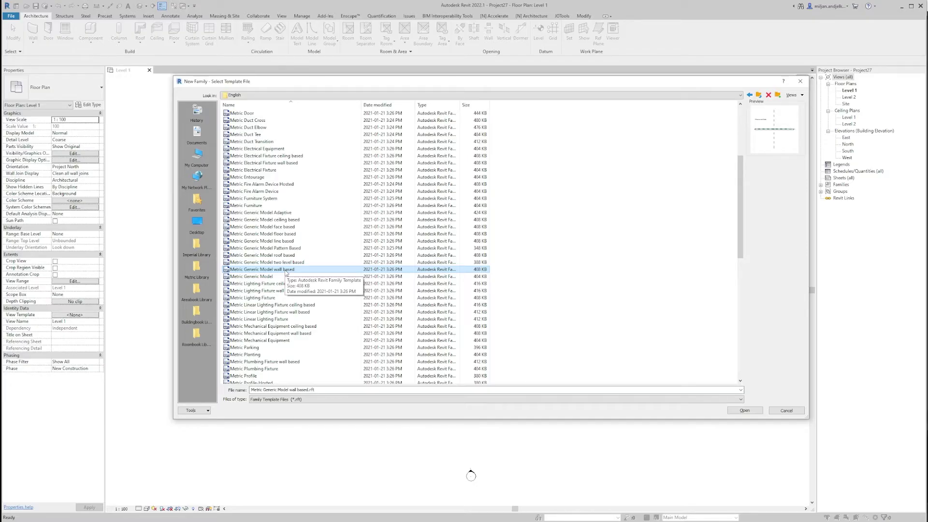
pyautogui.press('Return')
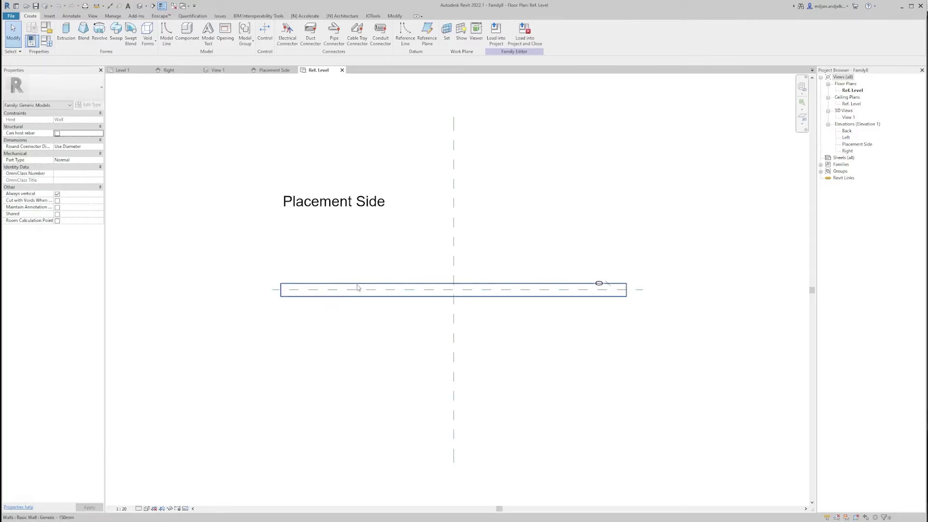
# Extend the Back reference plane outward past the left end of the wall in the Ref. Level plan.
pyautogui.click(331, 289)
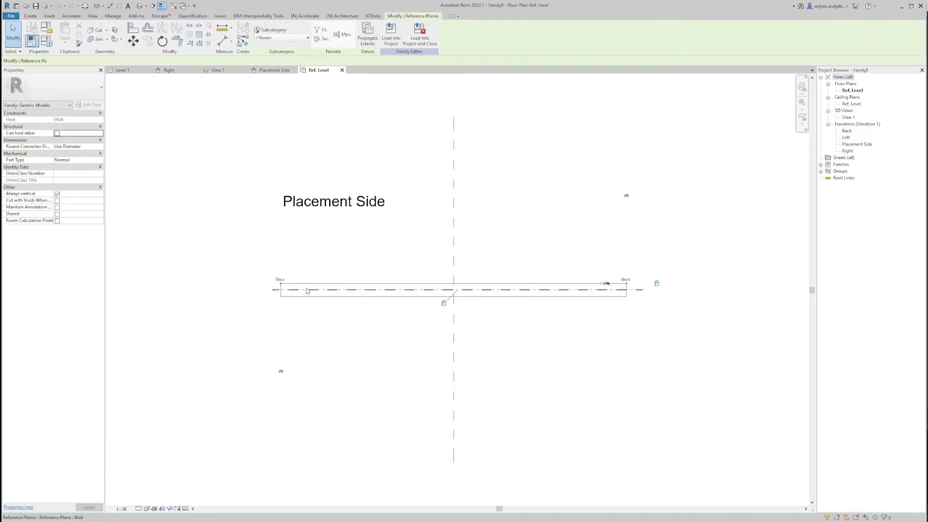
pyautogui.moveTo(281, 285); pyautogui.dragTo(237, 284)
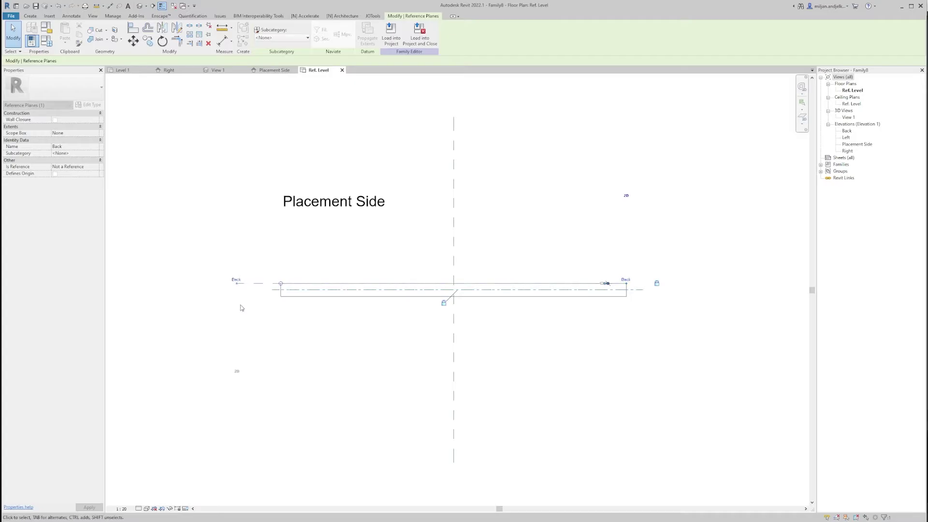
pyautogui.press('Escape')
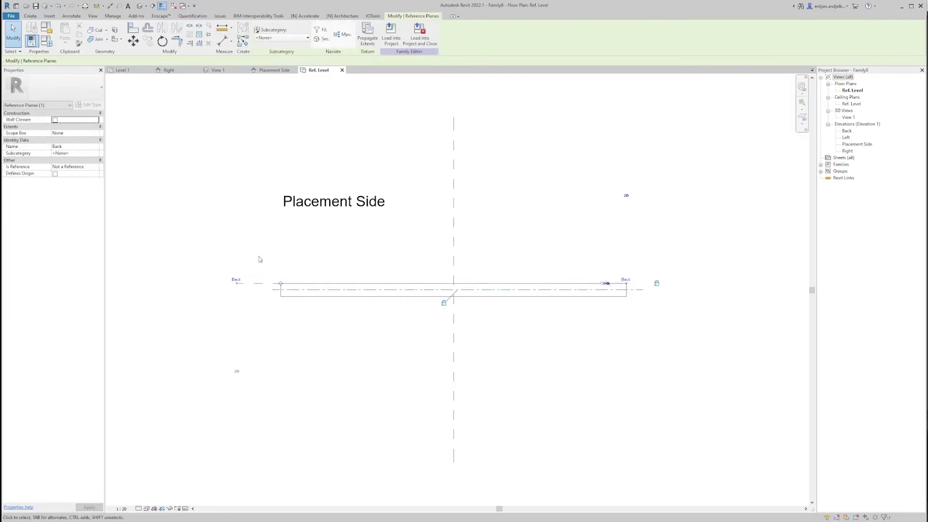
pyautogui.press('Escape')
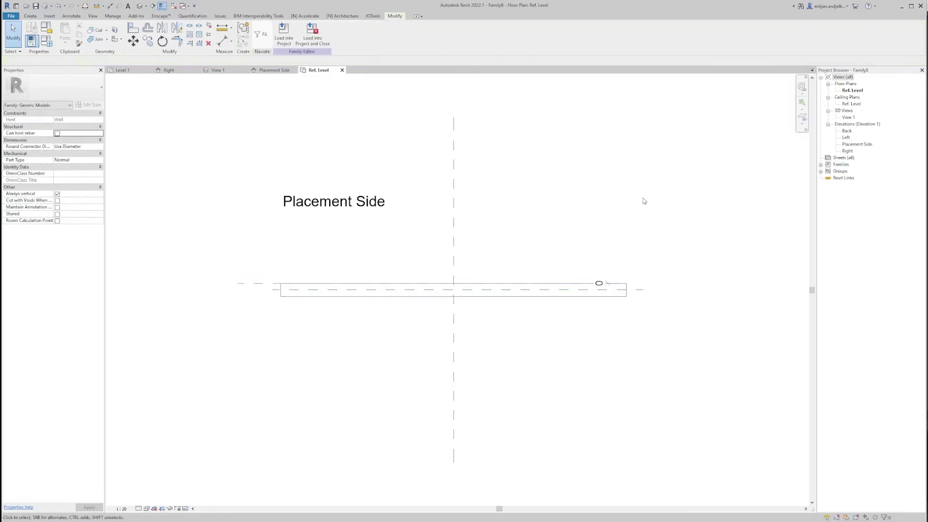
# In the Placement Side elevation, draw a horizontal reference plane about 512 mm above Ref. Level and name it Sill Height.
pyautogui.doubleClick(855, 145)
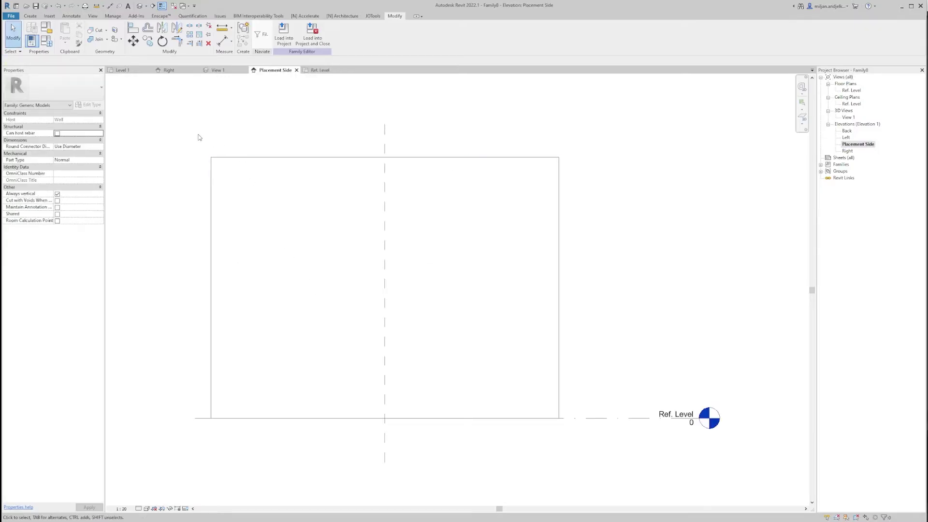
pyautogui.click(30, 16)
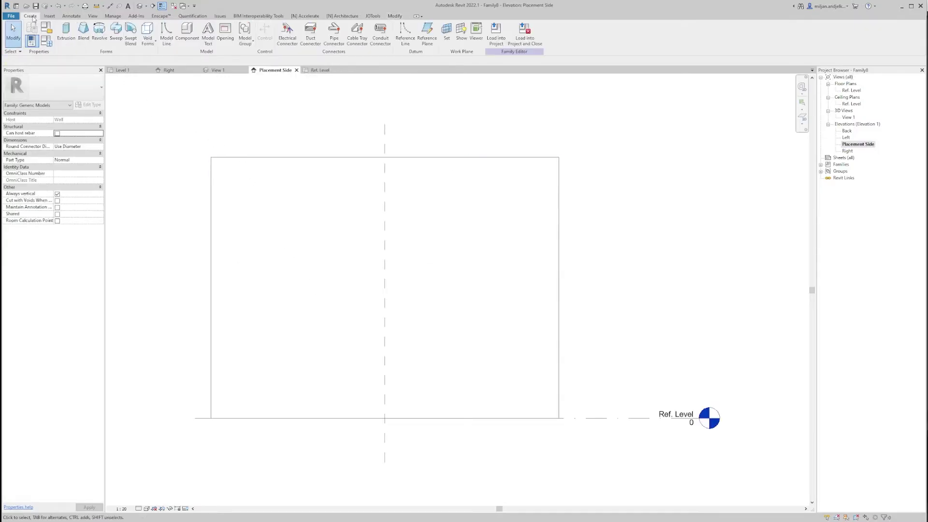
pyautogui.click(427, 34)
pyautogui.click(187, 373)
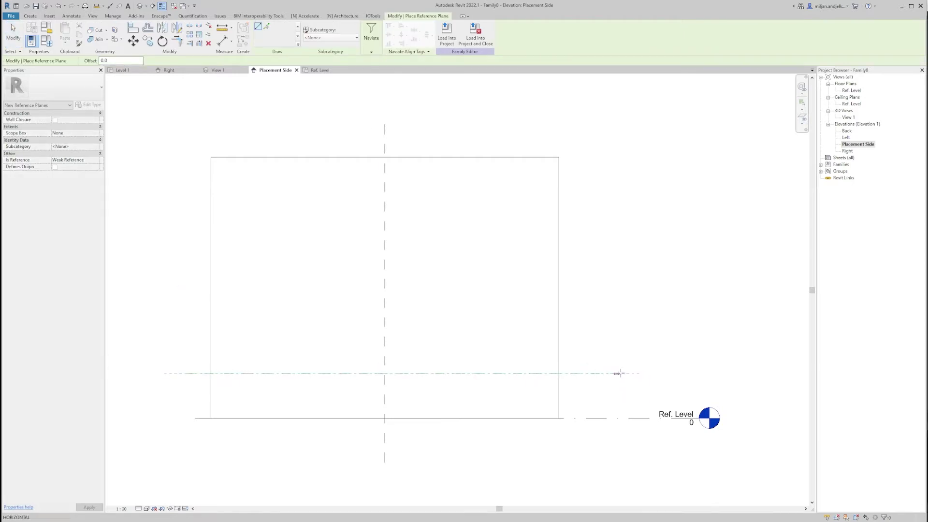
pyautogui.click(654, 373)
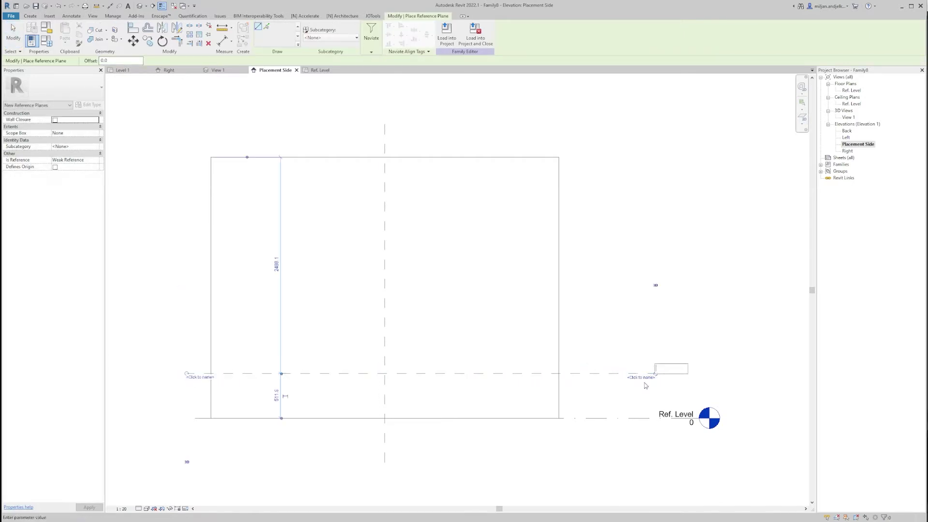
pyautogui.click(655, 373)
pyautogui.write('Sill Height')
pyautogui.press('Return')
# Draw a second horizontal reference plane across the wall, about 1929 mm above the Sill Height plane.
pyautogui.click(194, 205)
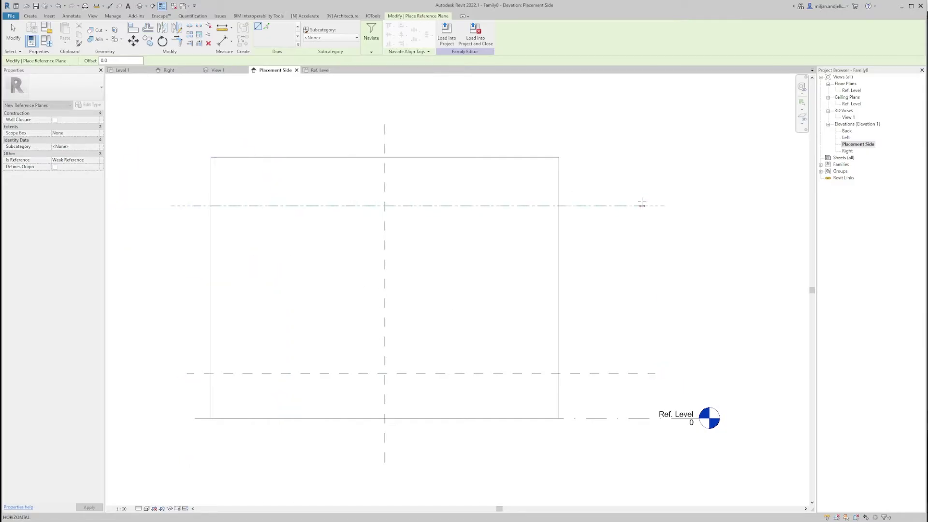
pyautogui.click(642, 205)
pyautogui.click(635, 210)
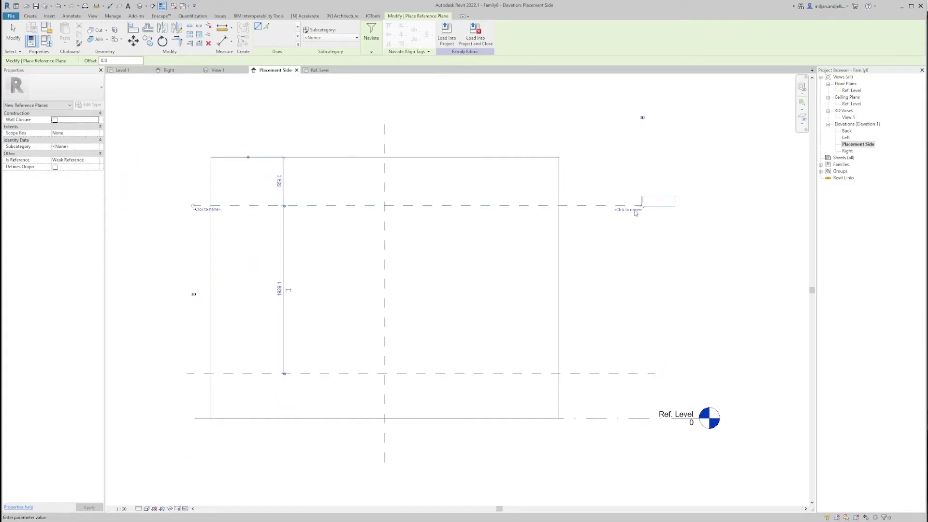
pyautogui.press('Escape')
# Draw a vertical reference plane about 683 mm left of the centre plane and name it Left.
pyautogui.click(326, 174)
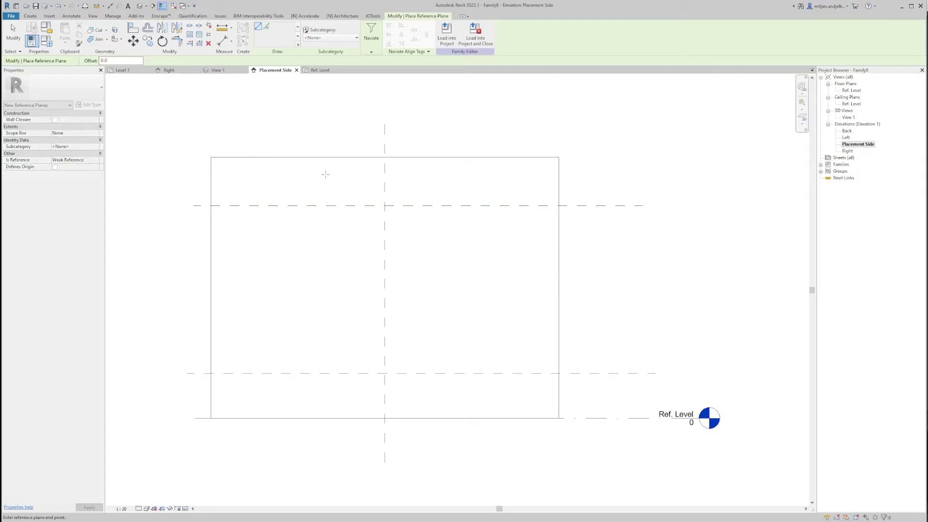
pyautogui.click(325, 405)
pyautogui.click(321, 399)
pyautogui.press('Escape')
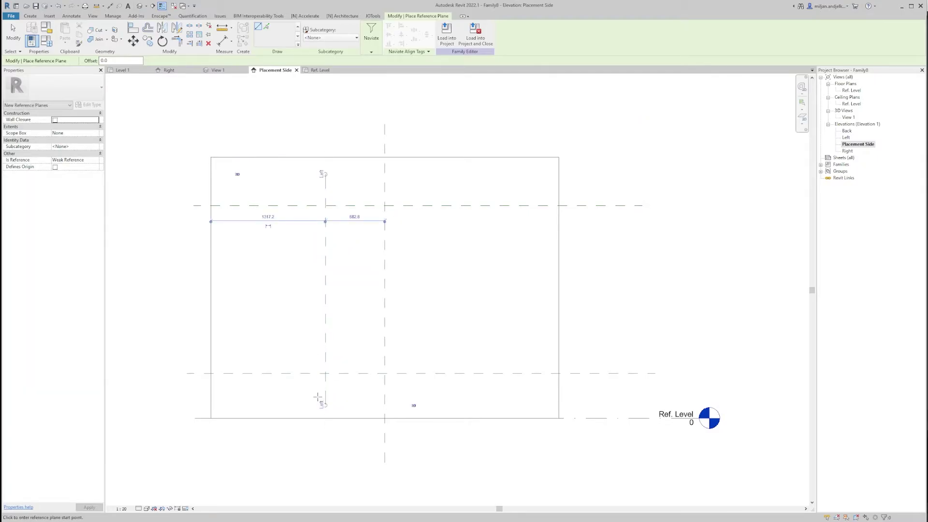
# Draw a vertical reference plane about 600 mm right of the centre plane and name it Right.
pyautogui.click(436, 174)
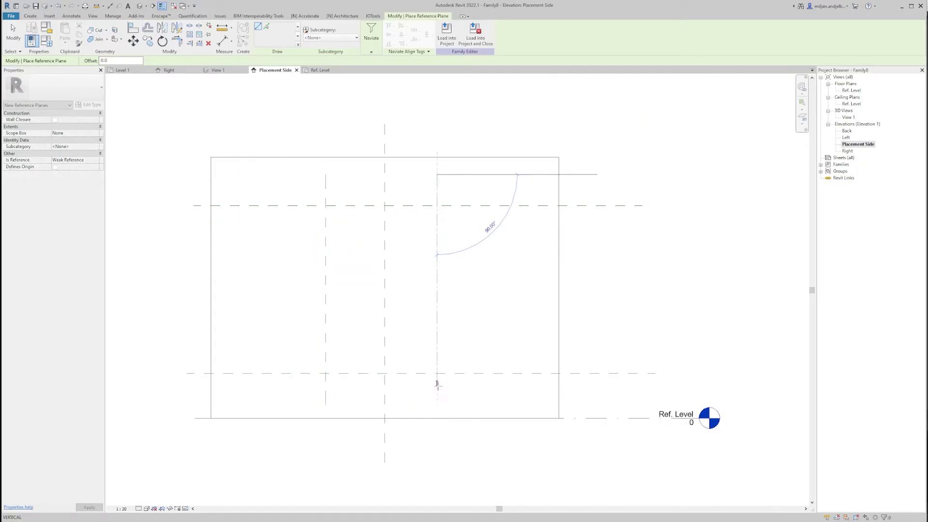
pyautogui.click(437, 393)
pyautogui.click(434, 389)
pyautogui.write('Right')
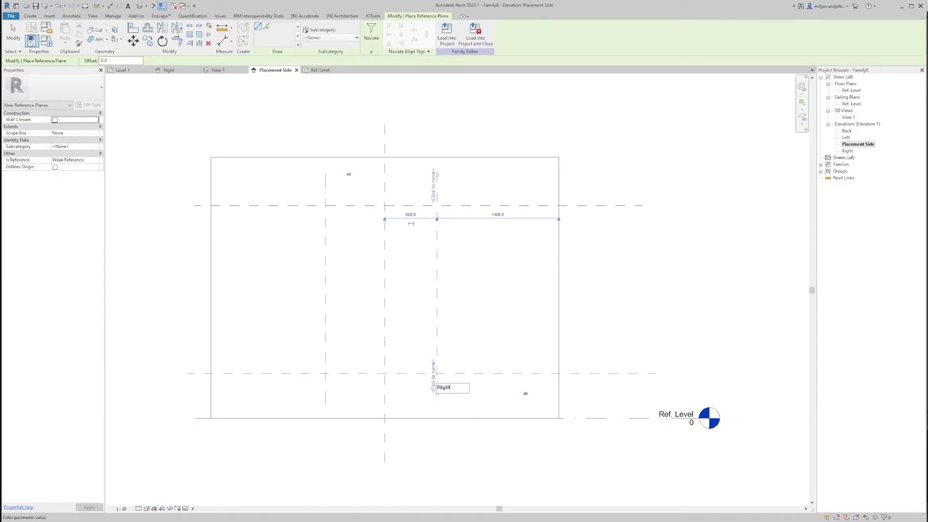
pyautogui.press('Return')
# Dimension the Left, centre and Right planes in one aligned string above the wall and make the segments equal (EQ).
pyautogui.press('d')
pyautogui.press('i')
pyautogui.click(325, 305)
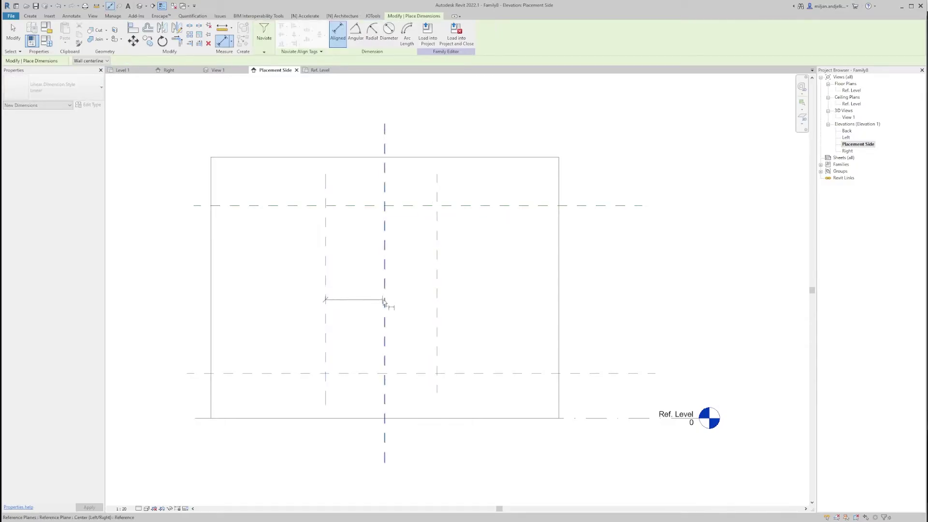
pyautogui.click(384, 300)
pyautogui.click(437, 290)
pyautogui.click(384, 108)
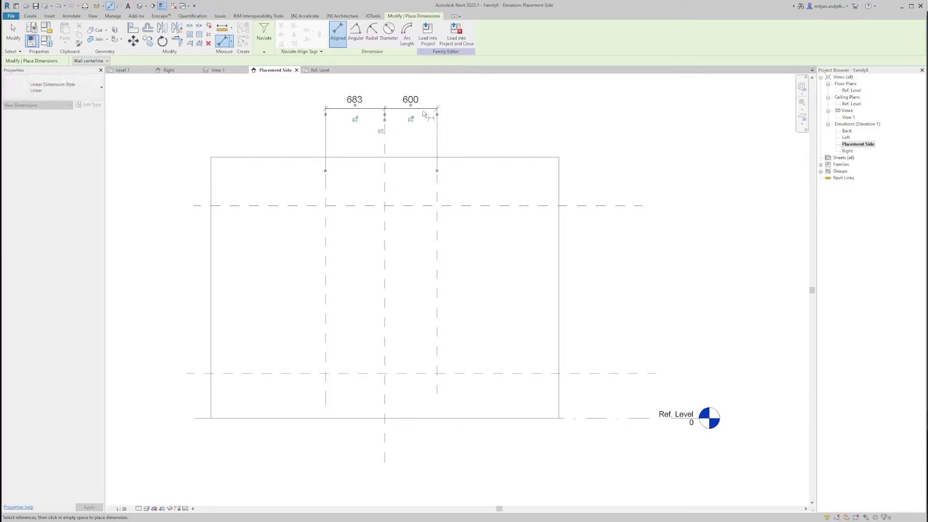
pyautogui.click(381, 131)
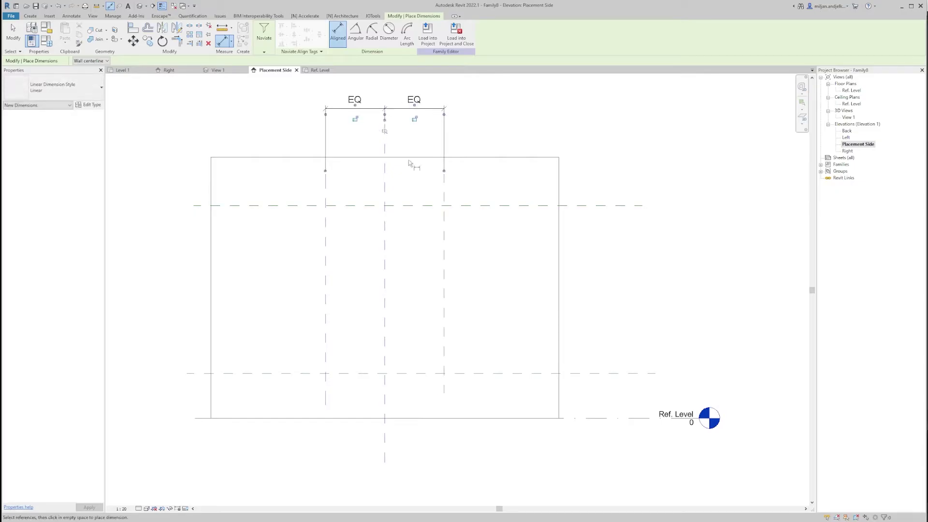
# Dimension from Ref. Level to the lower horizontal plane and label it with a new family type parameter named Sill Height.
pyautogui.click(595, 418)
pyautogui.click(595, 373)
pyautogui.click(605, 394)
pyautogui.press('Escape')
pyautogui.press('Escape')
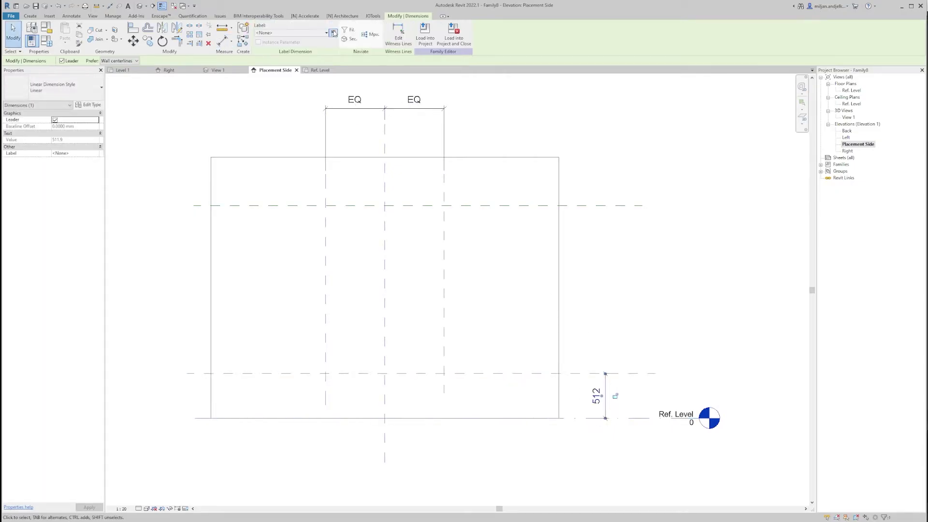
pyautogui.click(332, 33)
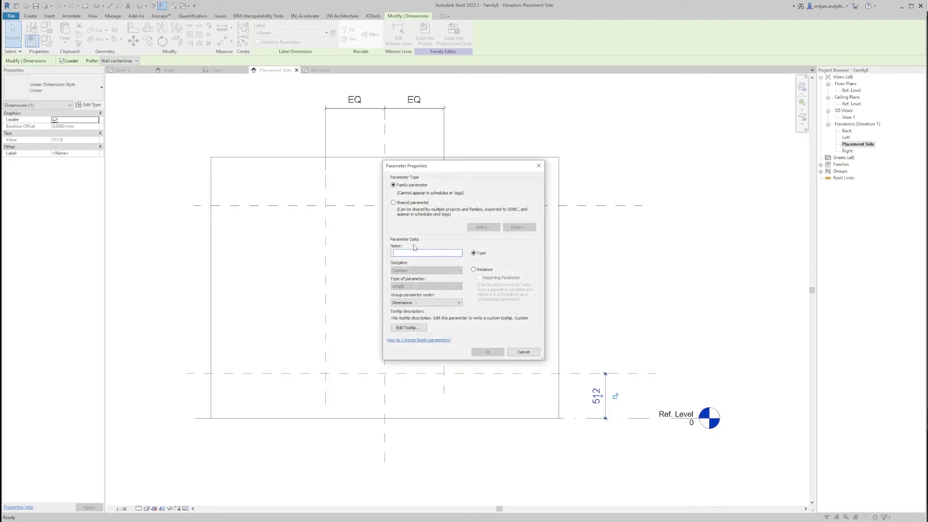
pyautogui.write('Sill Height')
pyautogui.press('Return')
# Dimension between the Sill Height plane and the upper horizontal plane, and label it with a new type parameter named Height.
pyautogui.press('d')
pyautogui.press('i')
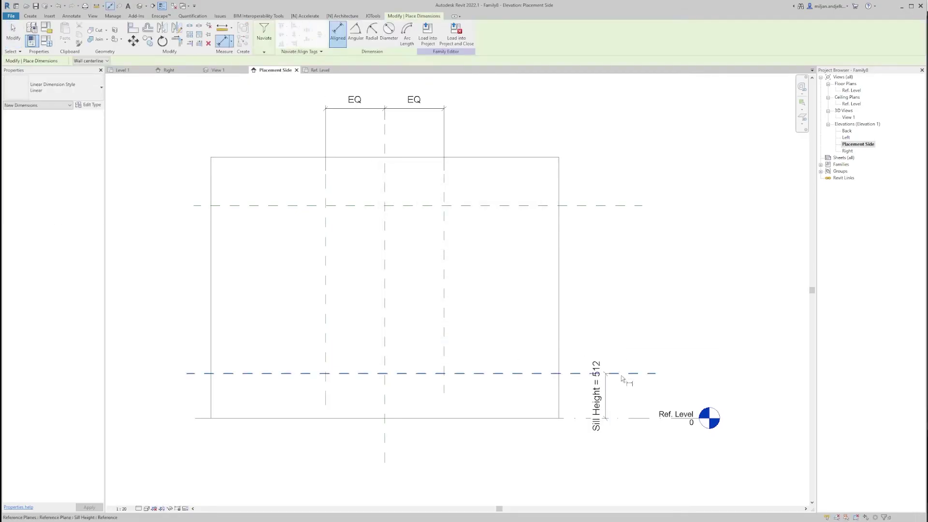
pyautogui.click(622, 379)
pyautogui.click(605, 206)
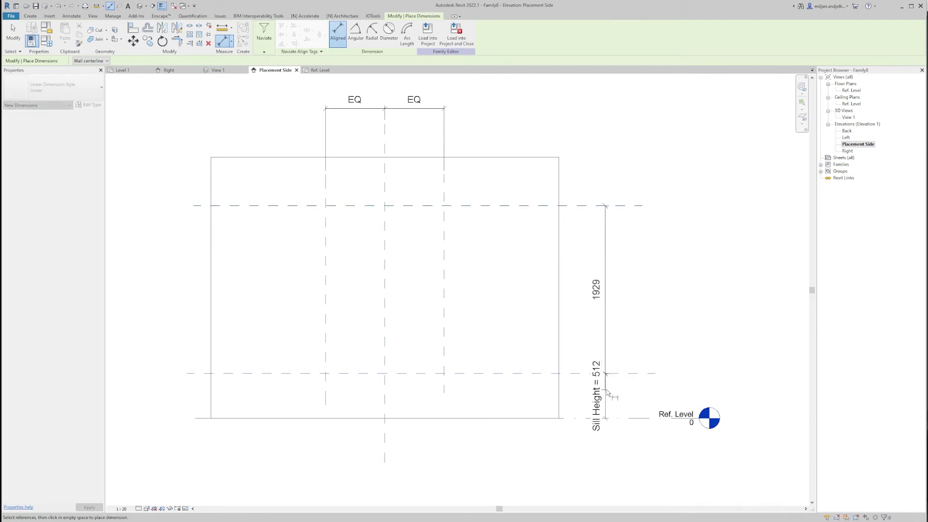
pyautogui.click(607, 390)
pyautogui.press('Escape')
pyautogui.press('Escape')
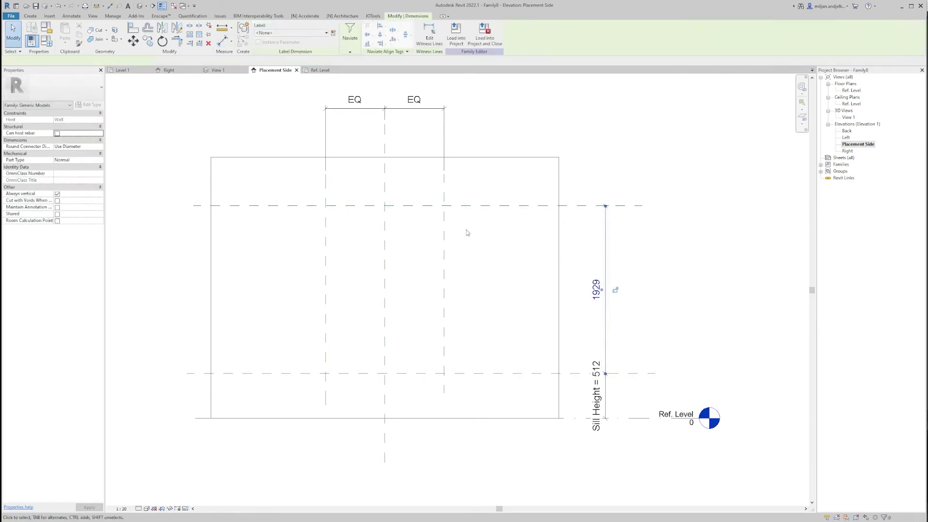
pyautogui.click(333, 33)
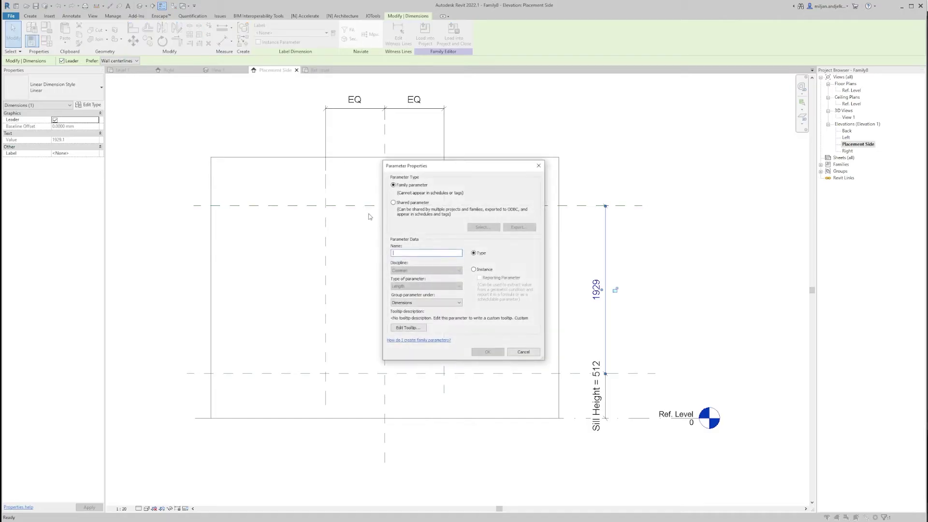
pyautogui.write('Height')
pyautogui.press('Return')
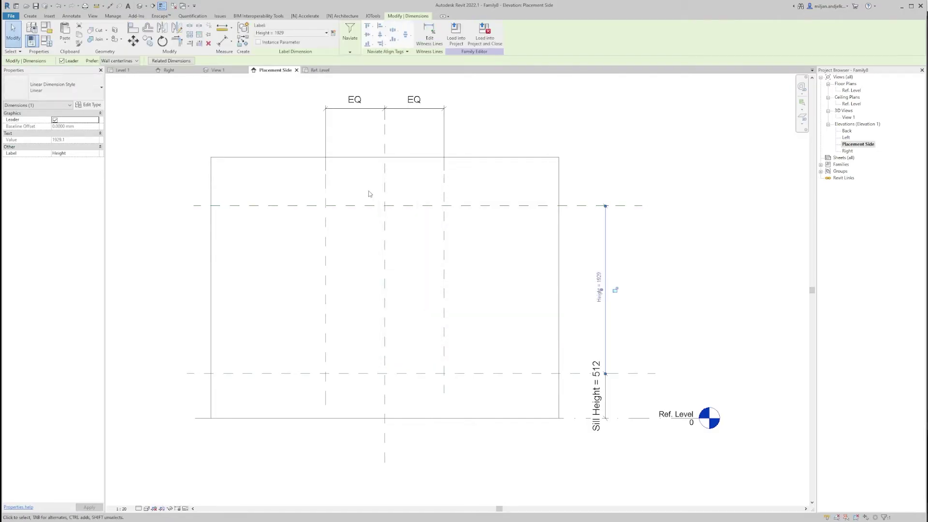
# Dimension between the Left and Right planes below the wall and label it with a new type parameter named Width.
pyautogui.press('d')
pyautogui.press('i')
pyautogui.click(325, 319)
pyautogui.click(443, 347)
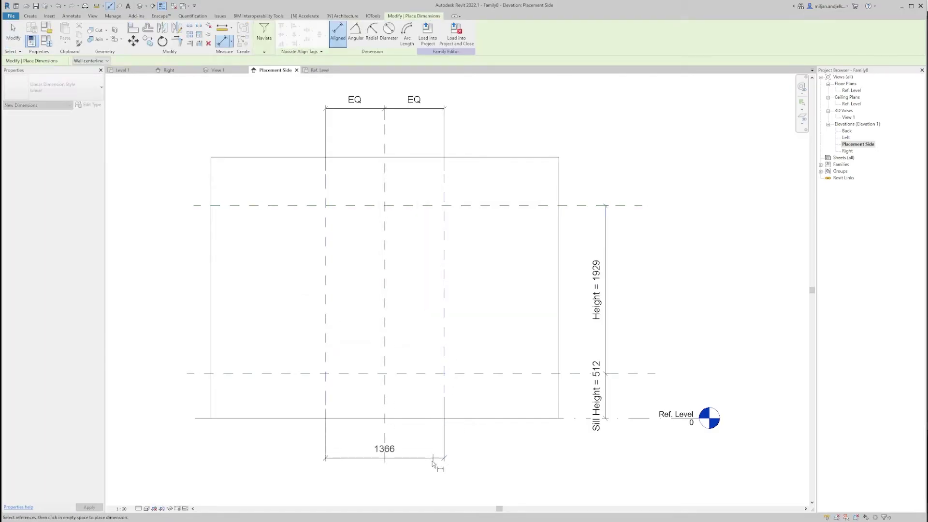
pyautogui.click(428, 461)
pyautogui.press('Escape')
pyautogui.press('Escape')
pyautogui.click(422, 463)
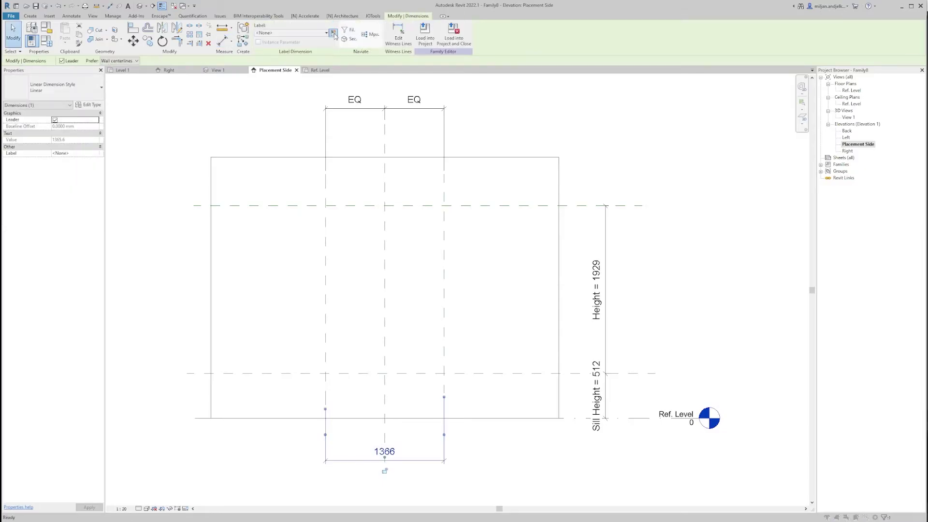
pyautogui.click(333, 33)
pyautogui.write('Wi')
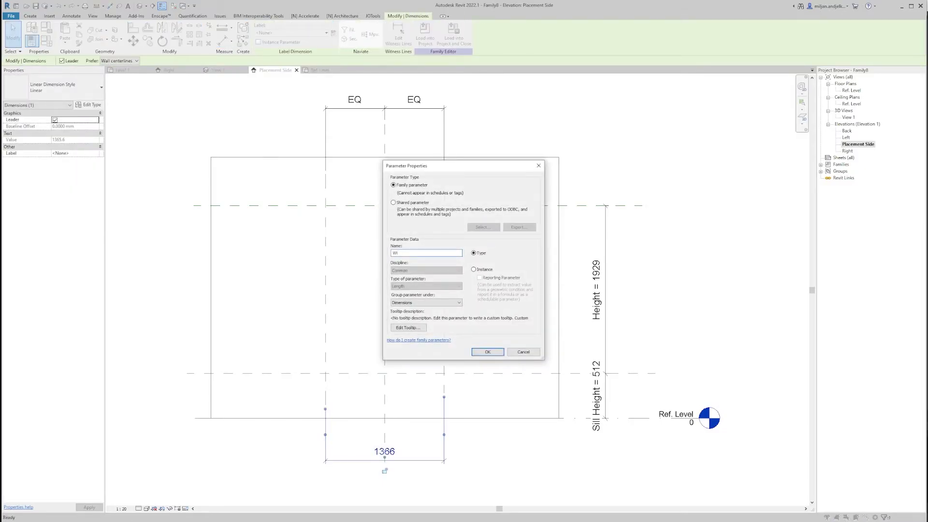
pyautogui.write('dth')
pyautogui.press('Return')
# In the family types, set Height to 1800, Sill Height to 450 and Width to 1200, and apply the values.
pyautogui.click(31, 41)
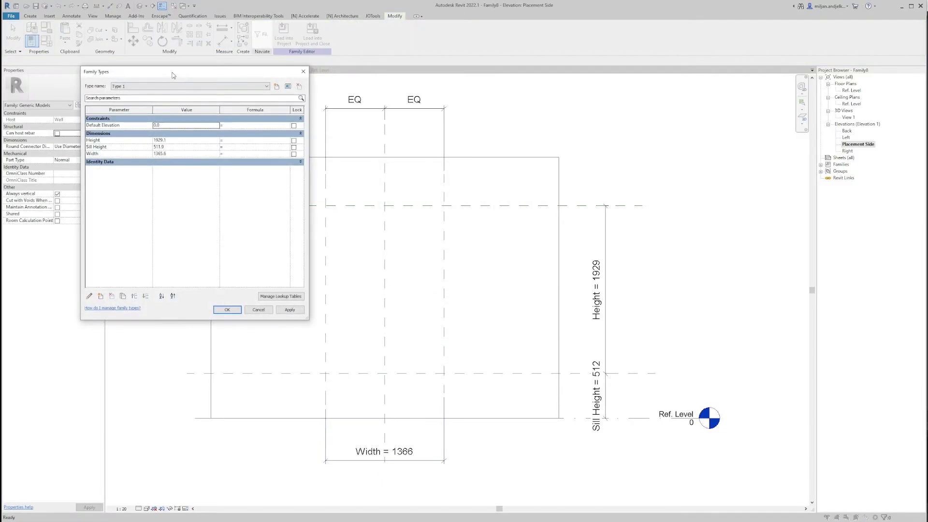
pyautogui.moveTo(166, 70); pyautogui.dragTo(157, 76)
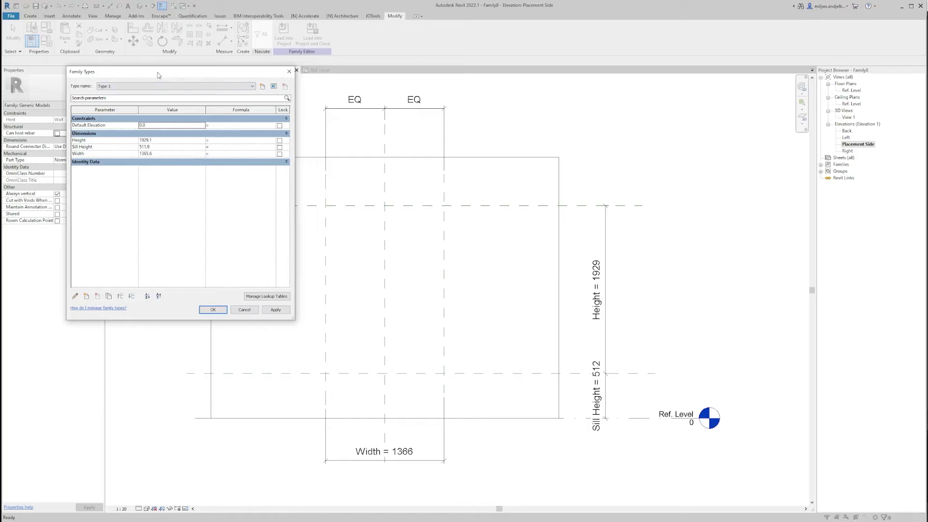
pyautogui.click(170, 141)
pyautogui.write('1800')
pyautogui.click(166, 147)
pyautogui.write('450')
pyautogui.click(165, 155)
pyautogui.write('1200')
pyautogui.click(275, 309)
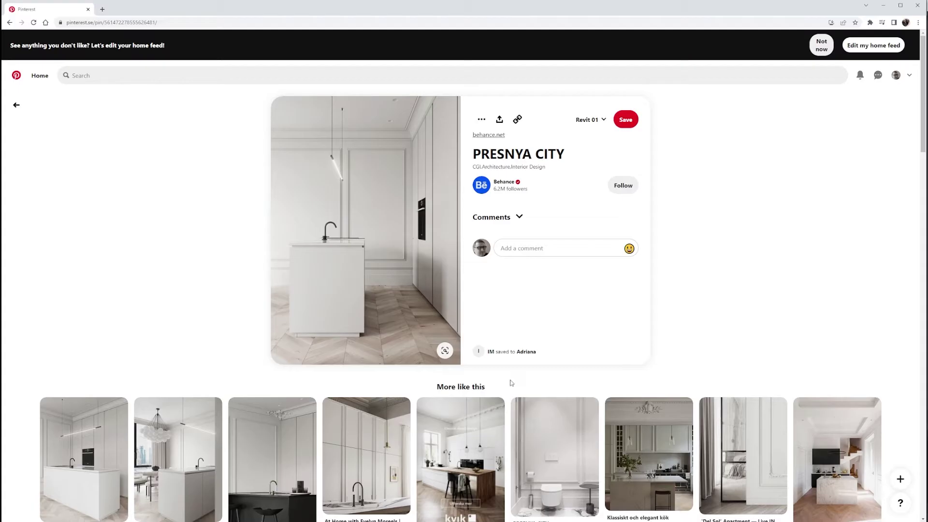
# Capture the reference kitchen photo, mark it up by hand over the wall panels and discard the capture.
pyautogui.press('Print')
pyautogui.moveTo(260, 89)
pyautogui.mouseDown()
pyautogui.moveTo(411, 325)
pyautogui.moveTo(463, 370)
pyautogui.mouseUp()
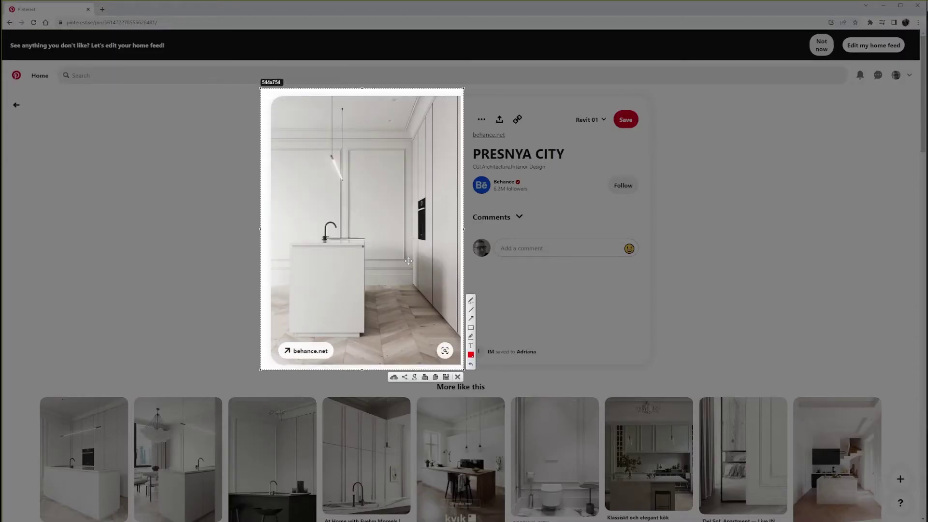
pyautogui.click(471, 300)
pyautogui.moveTo(347, 226); pyautogui.dragTo(351, 226)
pyautogui.moveTo(352, 219)
pyautogui.mouseDown()
pyautogui.moveTo(357, 155)
pyautogui.moveTo(400, 160)
pyautogui.moveTo(398, 258)
pyautogui.moveTo(363, 257)
pyautogui.moveTo(354, 236)
pyautogui.mouseUp()
pyautogui.click(457, 376)
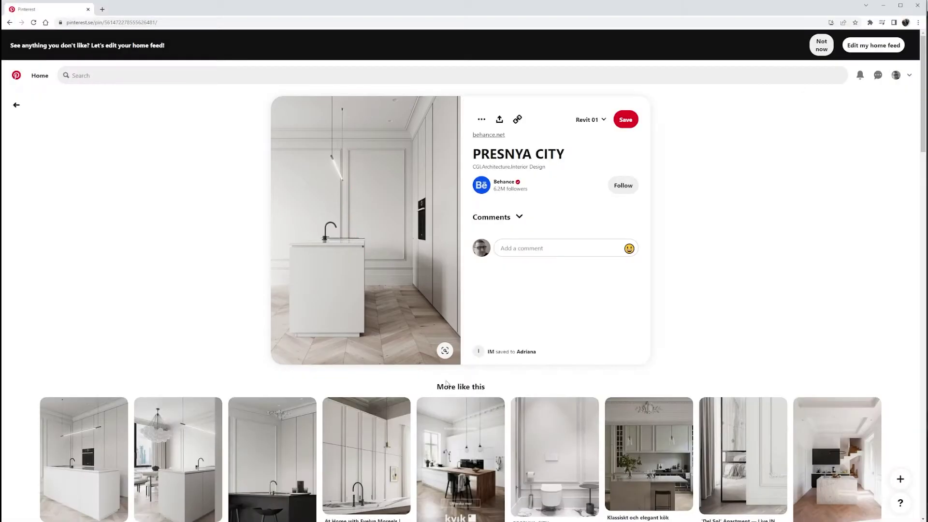
# Switch to Revit, start a sweep with a sketched path and set its work plane to Reference Plane : Back.
pyautogui.hotkey('alt', 'Tab')
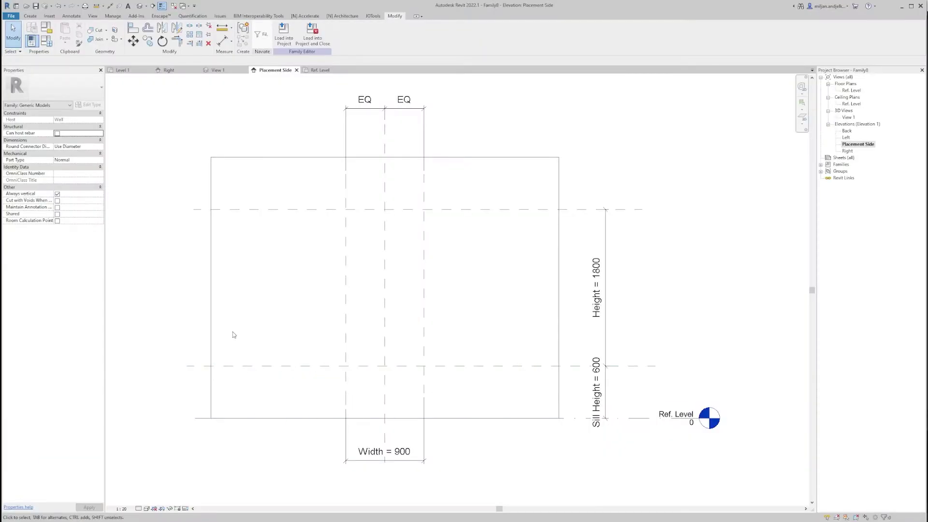
pyautogui.click(30, 16)
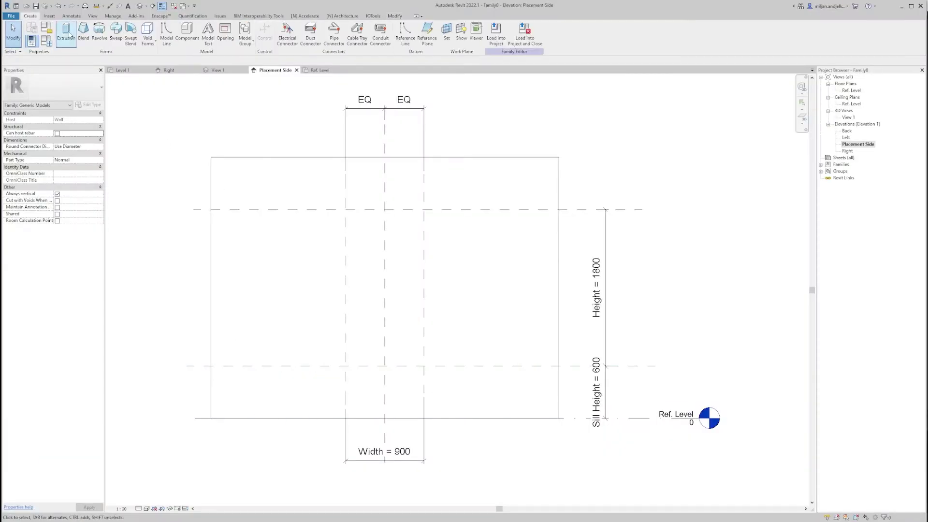
pyautogui.click(116, 34)
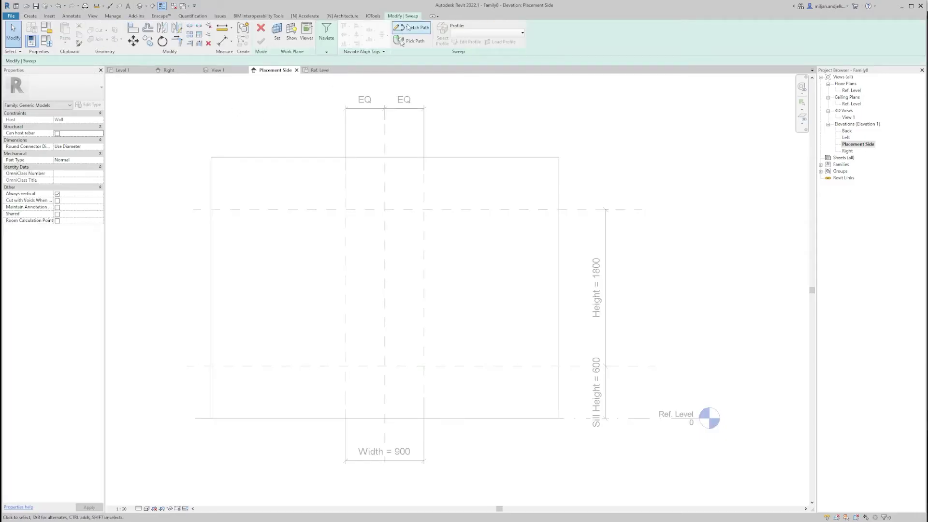
pyautogui.click(408, 27)
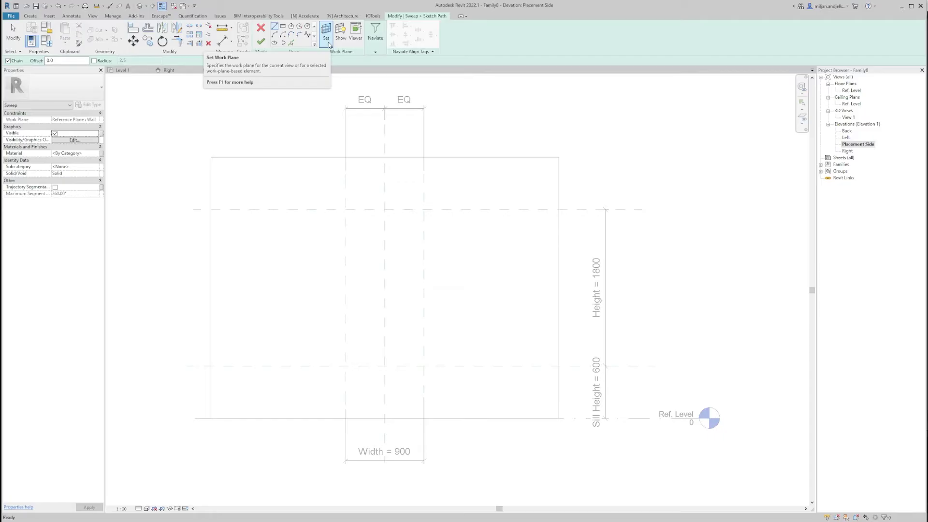
pyautogui.click(329, 44)
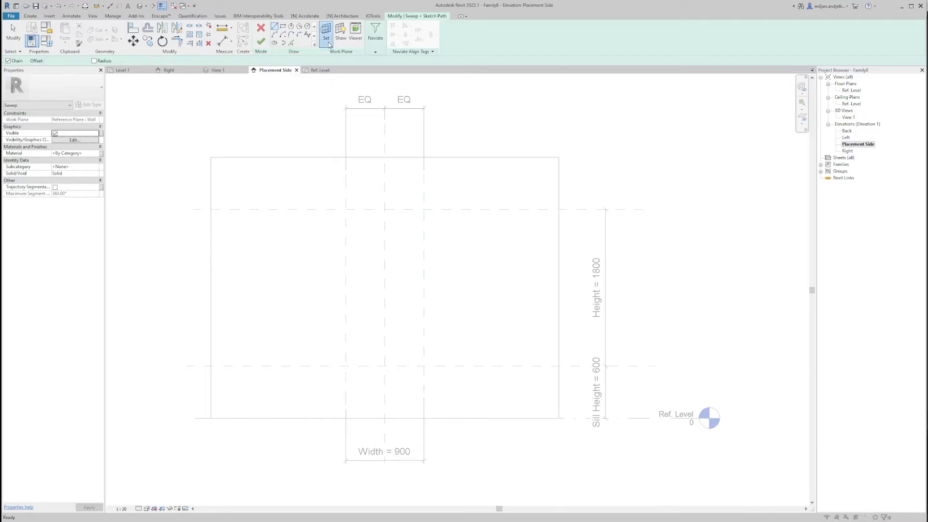
pyautogui.click(478, 265)
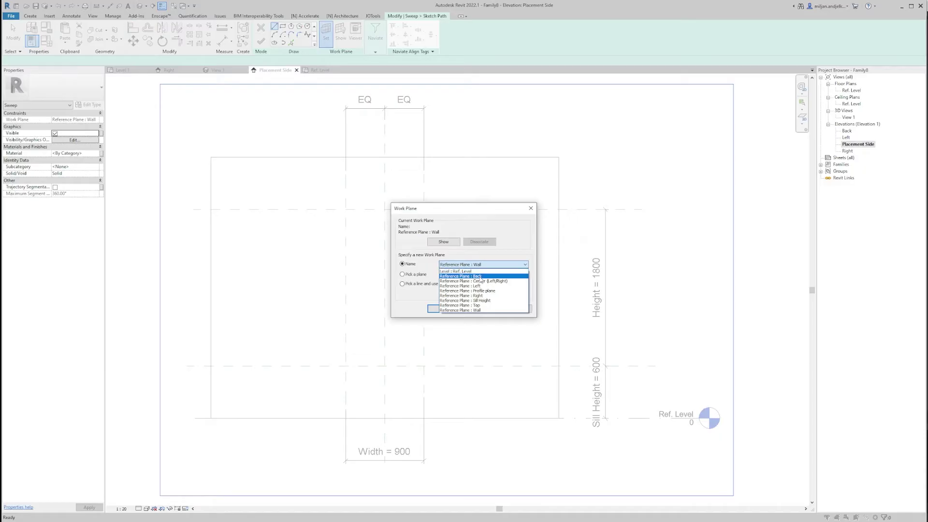
pyautogui.click(476, 276)
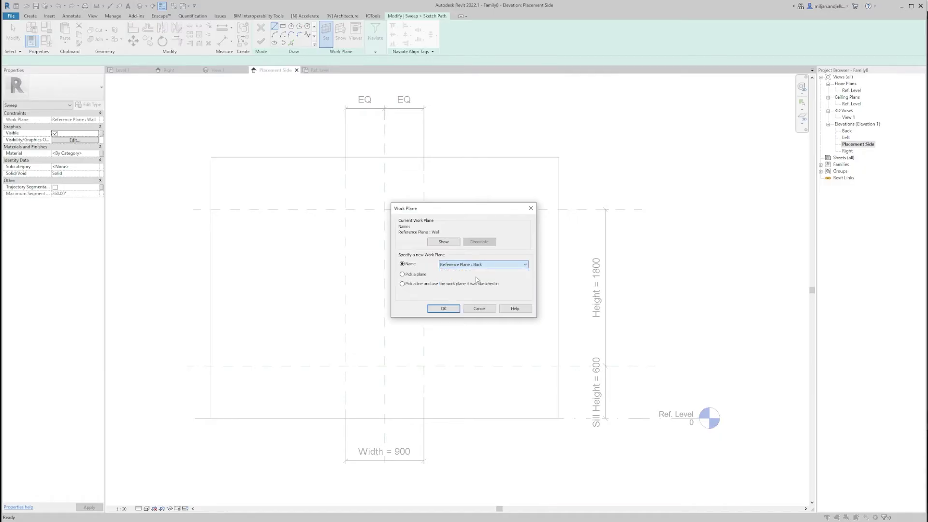
pyautogui.click(443, 308)
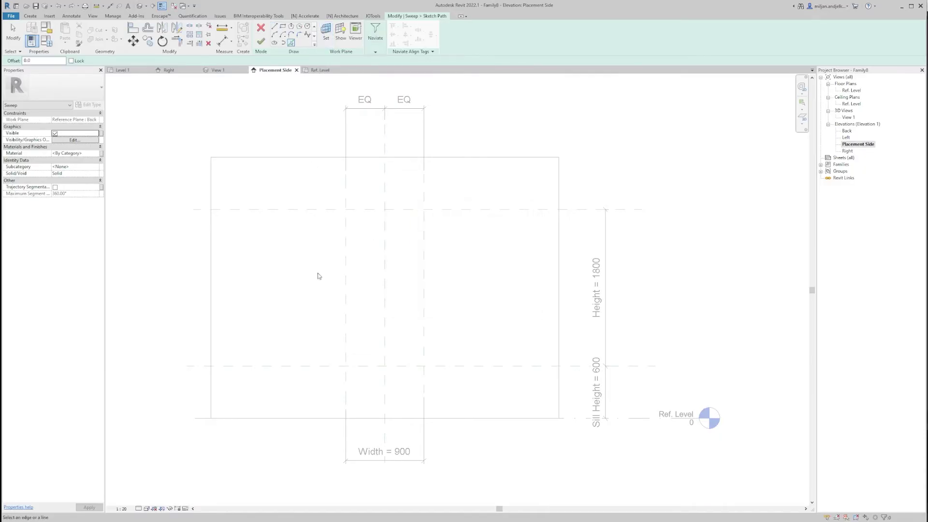
# Create path lines from the two Width planes, the upper plane and the Sill Height plane, locking them to those planes.
pyautogui.click(345, 280)
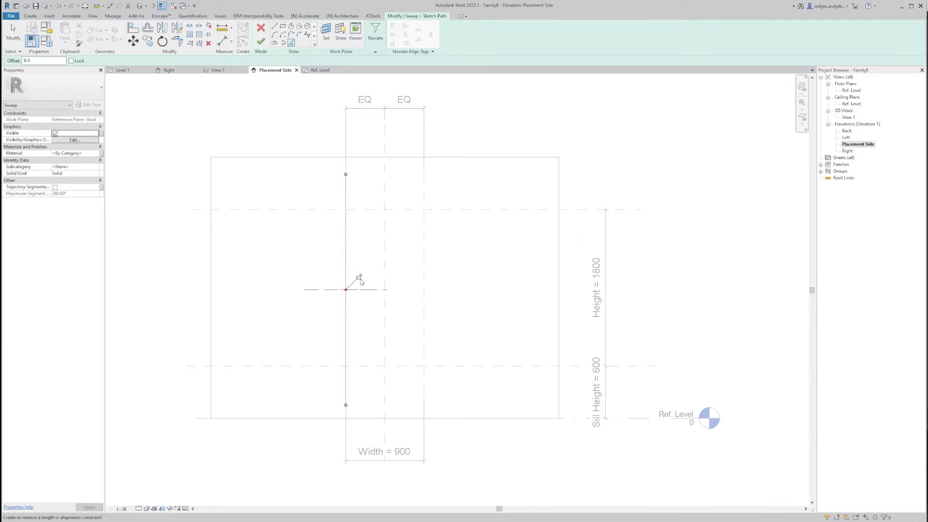
pyautogui.click(375, 210)
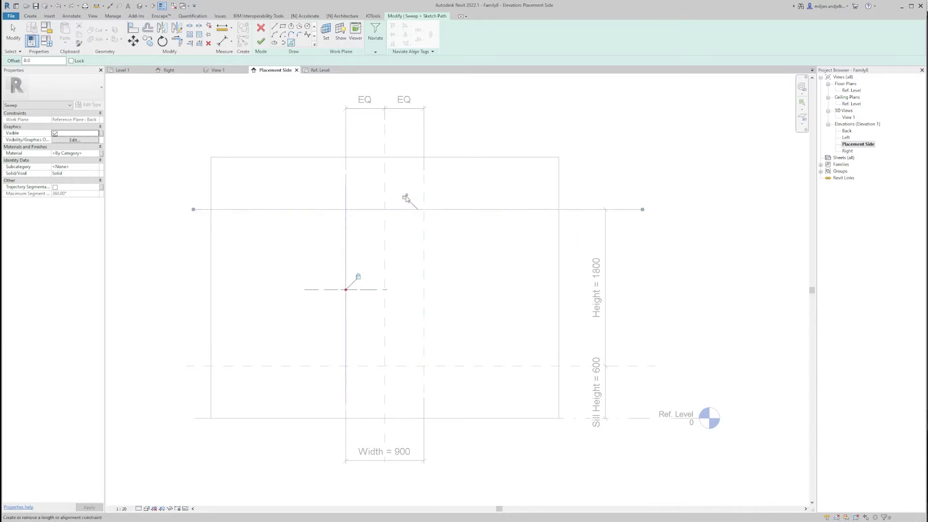
pyautogui.click(424, 240)
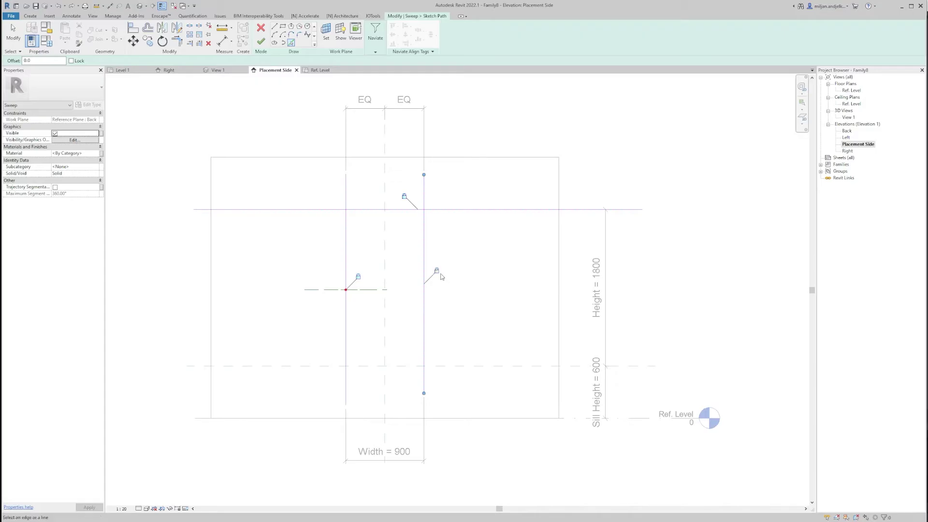
pyautogui.click(417, 367)
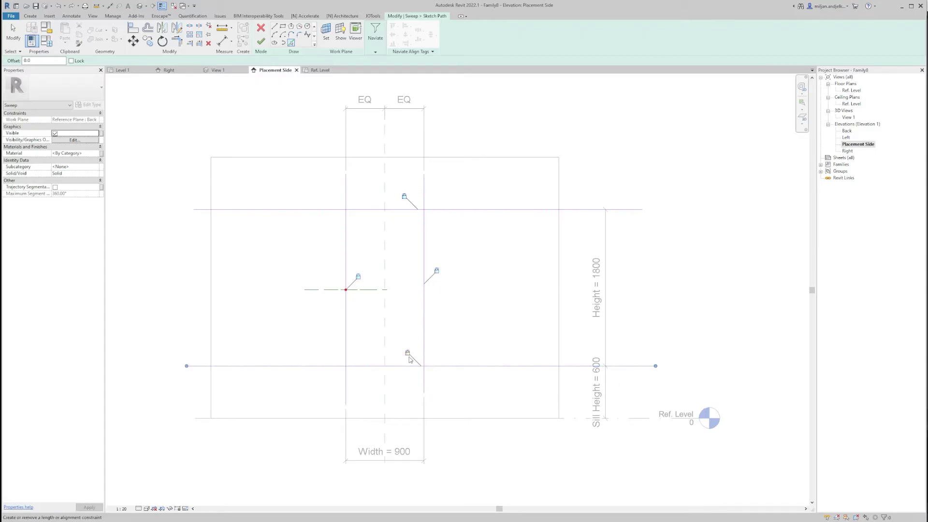
# Trim the four path lines at their corners into a closed rectangle and finish the sweep path.
pyautogui.press('t')
pyautogui.press('r')
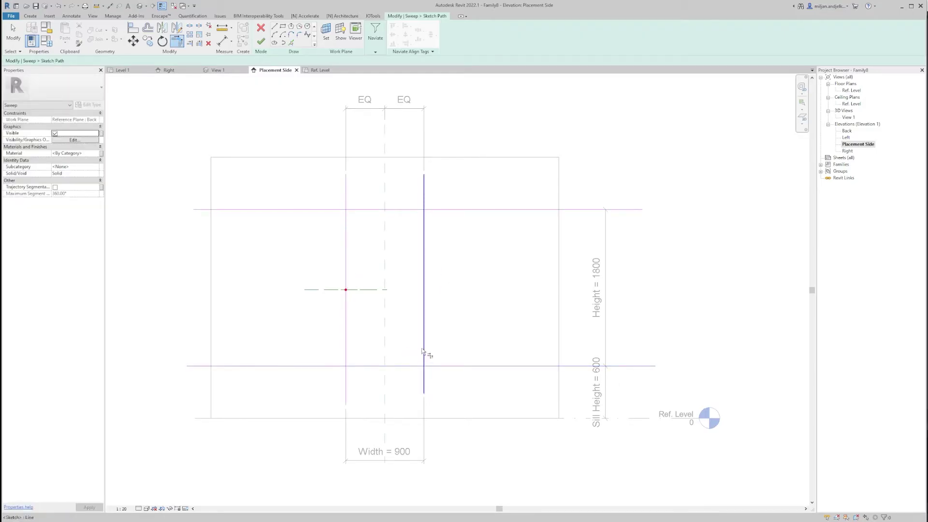
pyautogui.click(423, 356)
pyautogui.click(355, 360)
pyautogui.click(348, 251)
pyautogui.click(382, 211)
pyautogui.click(424, 232)
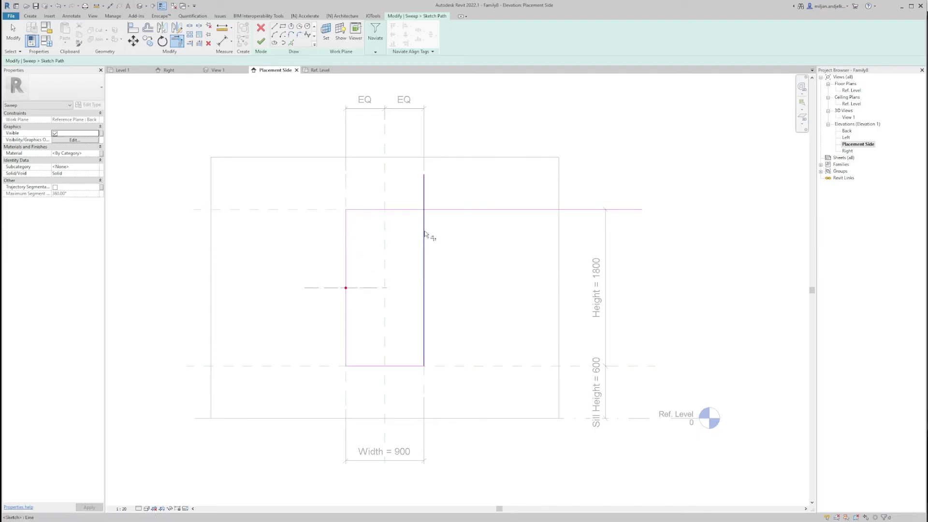
pyautogui.click(411, 211)
pyautogui.click(261, 41)
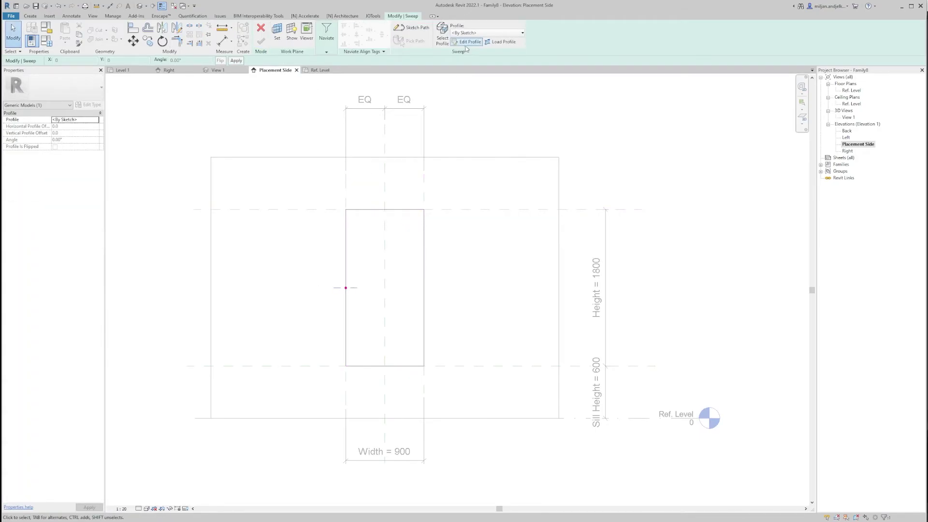
# Sketch a closed triangular sweep profile on the wall face from the path's profile point in the Ref. Level floor plan, and finish the sweep.
pyautogui.click(467, 42)
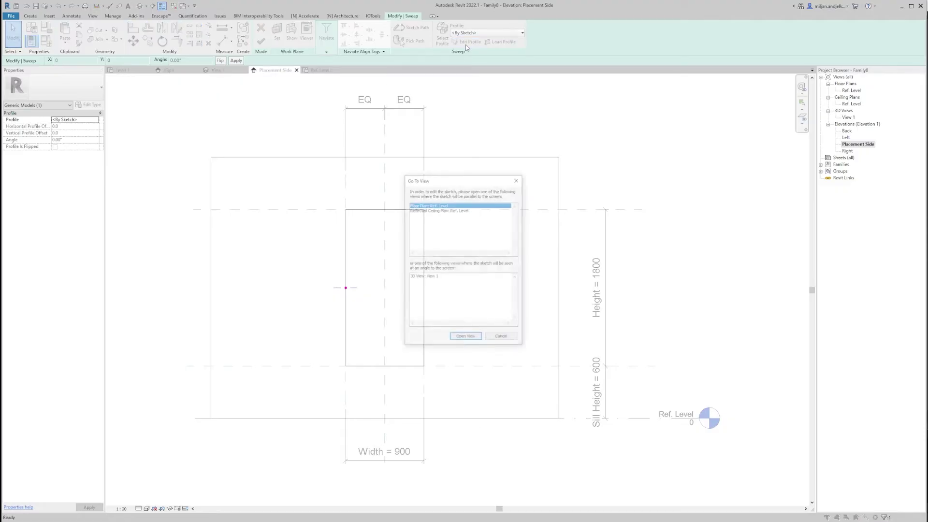
pyautogui.click(462, 210)
pyautogui.doubleClick(429, 205)
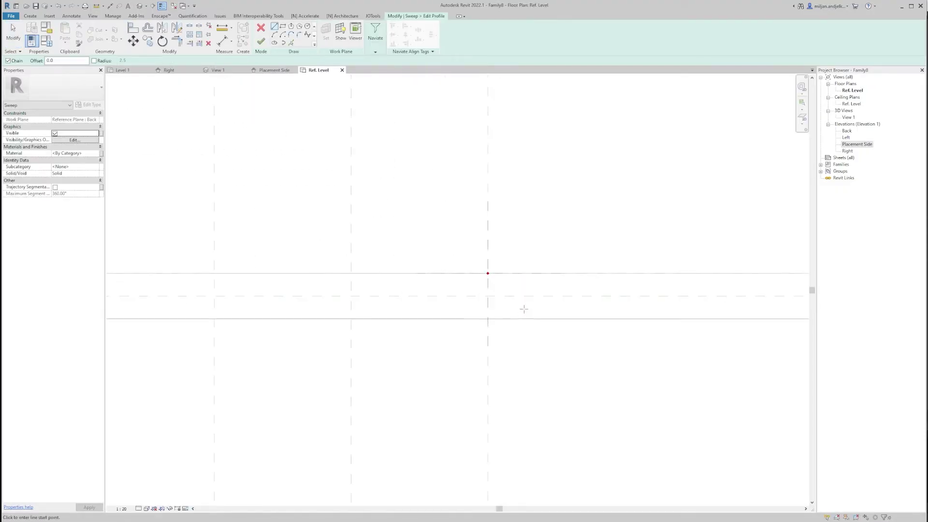
pyautogui.click(451, 278)
pyautogui.click(411, 239)
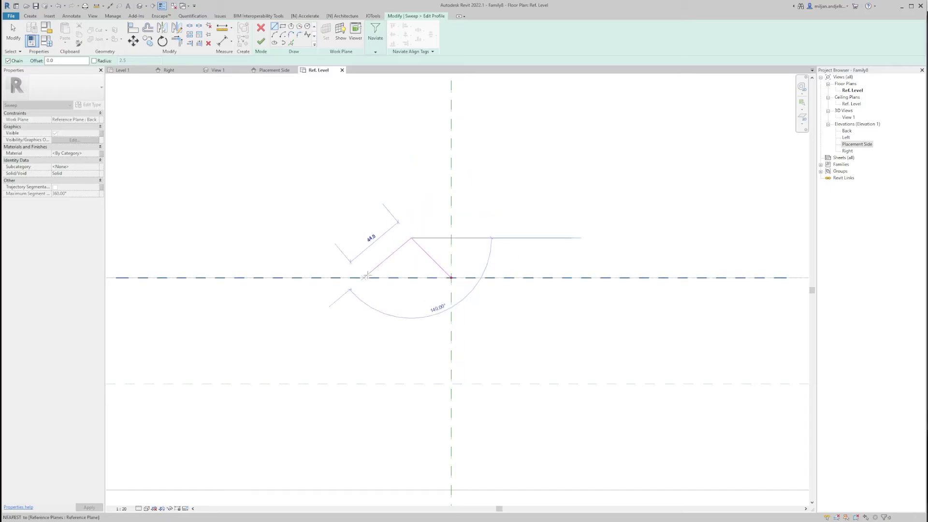
pyautogui.click(371, 278)
pyautogui.click(450, 278)
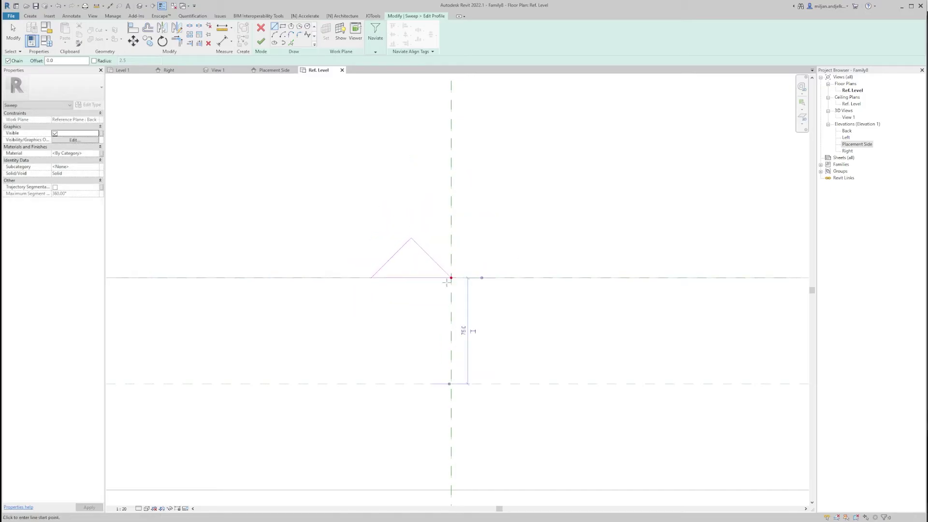
pyautogui.click(260, 42)
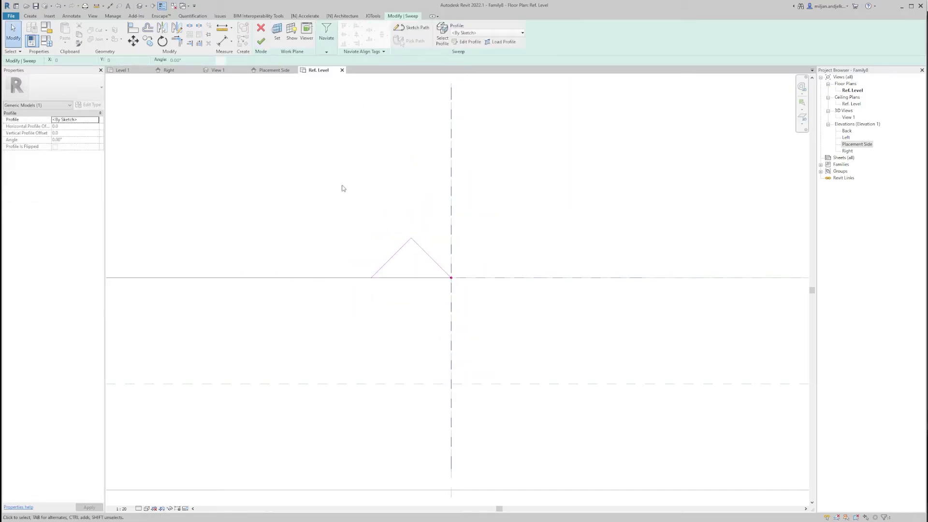
pyautogui.click(261, 41)
# Open the View 1 3D view and save the family as 0018_10 in the families folder.
pyautogui.scroll(-2, 323, 192)
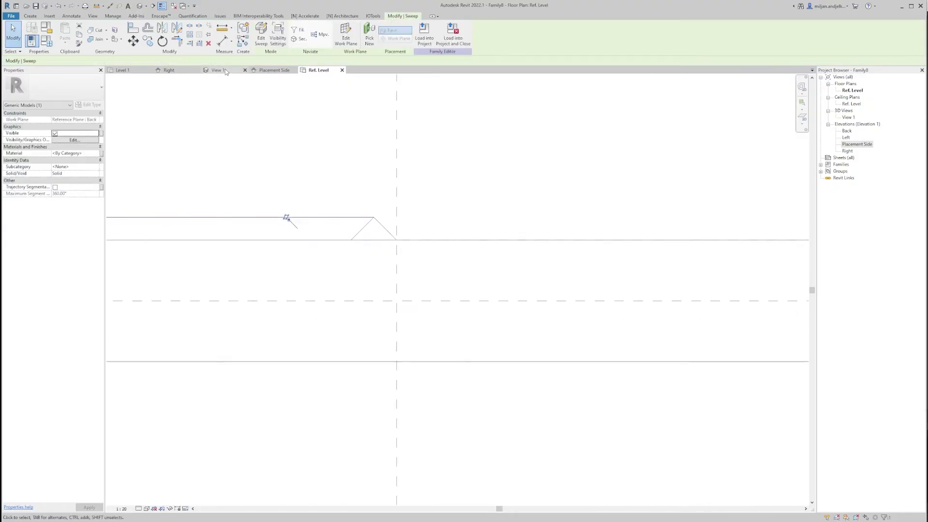
pyautogui.click(218, 70)
pyautogui.keyDown('shift'); pyautogui.moveTo(448, 368); pyautogui.dragTo(143, 250, button='middle'); pyautogui.keyUp('shift')
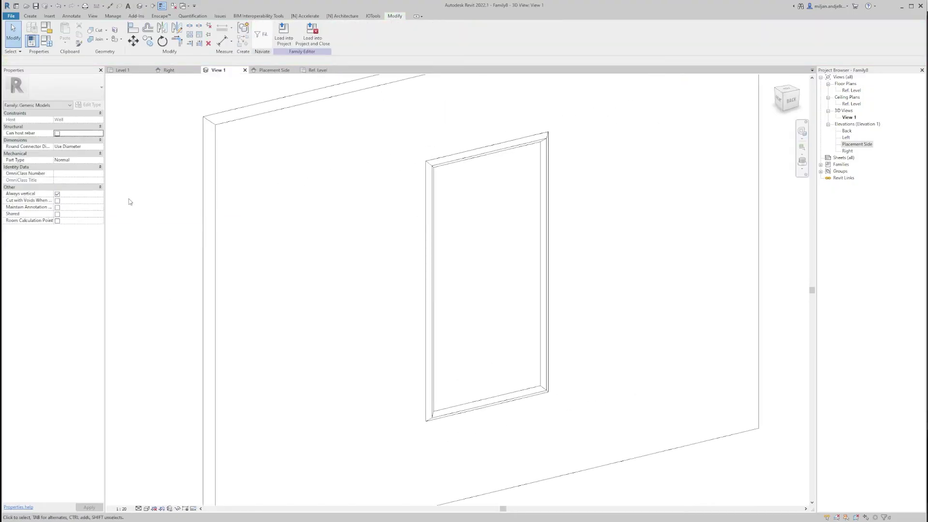
pyautogui.click(10, 16)
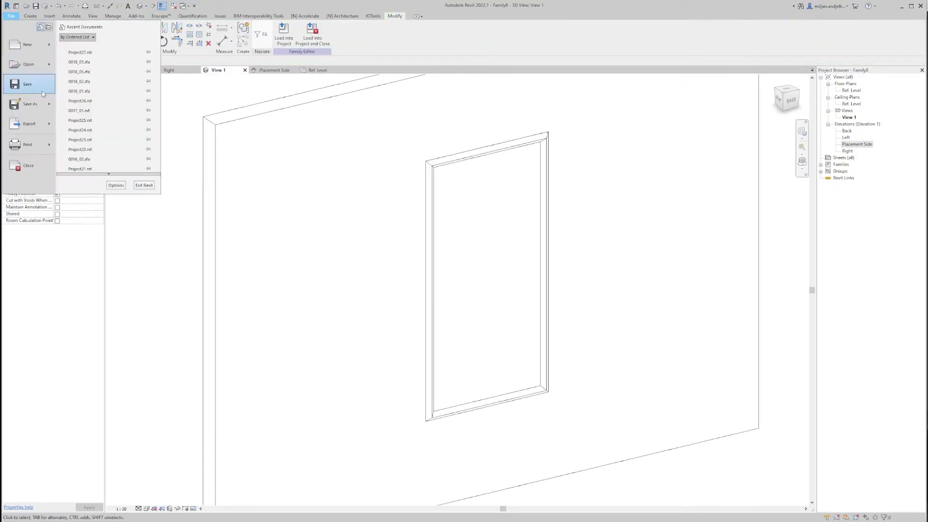
pyautogui.moveTo(29, 104)
pyautogui.click(68, 108)
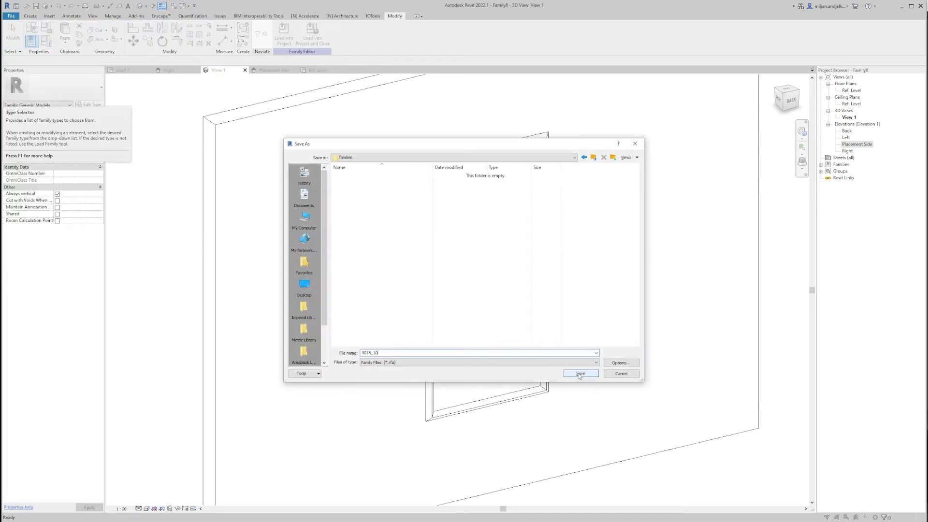
pyautogui.click(580, 375)
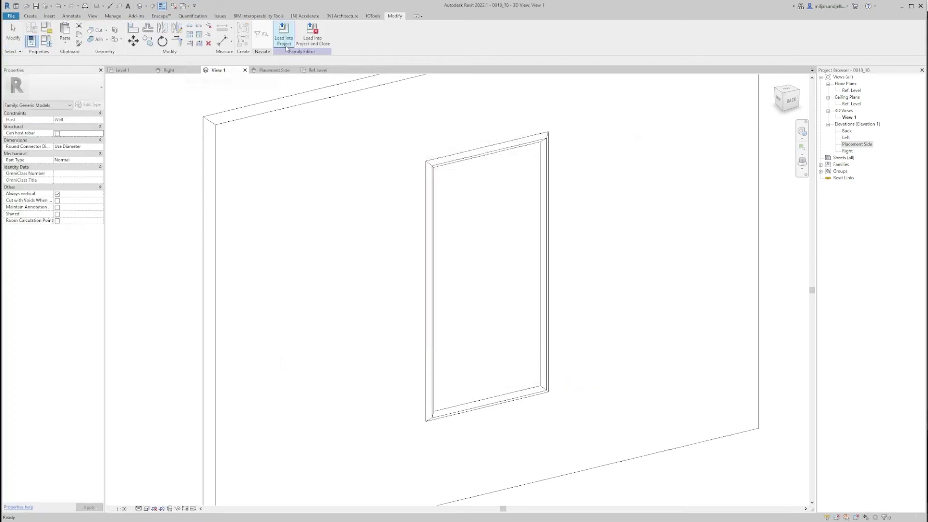
# Load the family into Project27 and place three instances along the wall in the {3D} view.
pyautogui.click(286, 46)
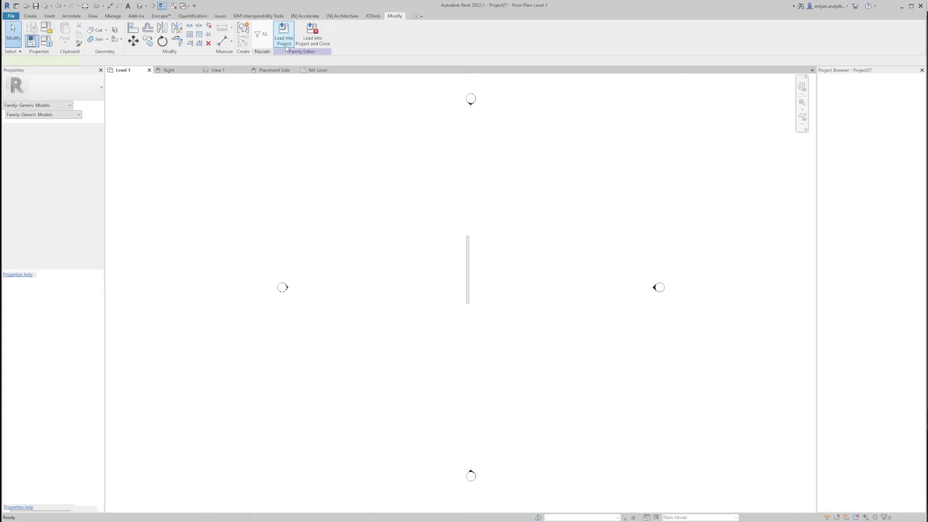
pyautogui.click(846, 138)
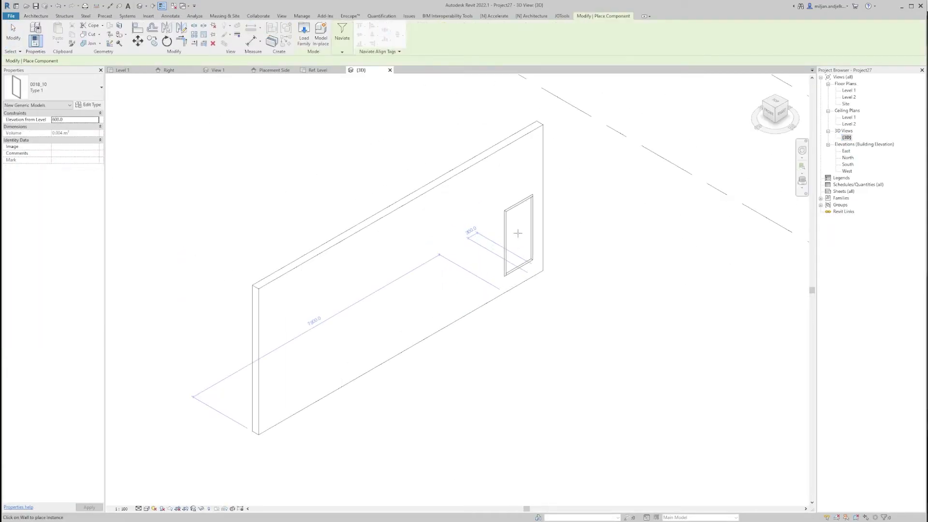
pyautogui.scroll(2, 511, 230)
pyautogui.click(514, 235)
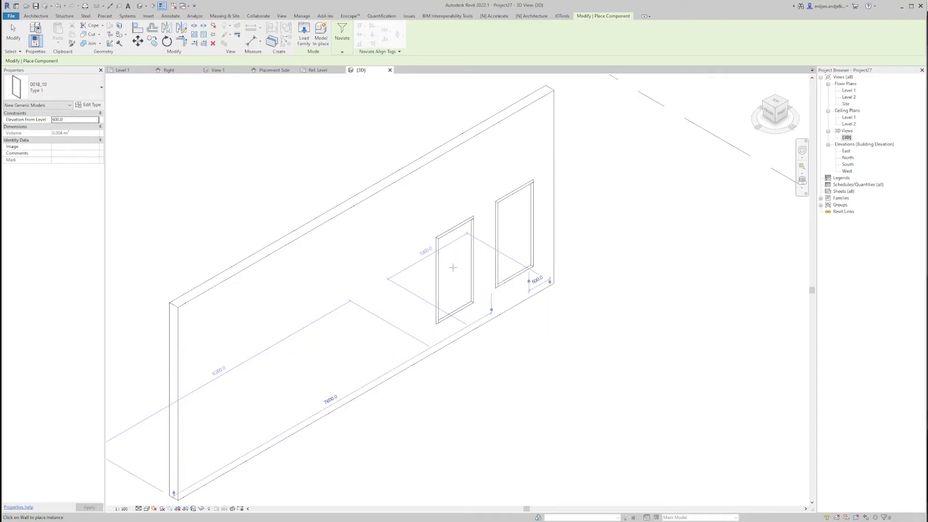
pyautogui.click(456, 267)
pyautogui.click(391, 300)
pyautogui.press('Escape')
pyautogui.press('Escape')
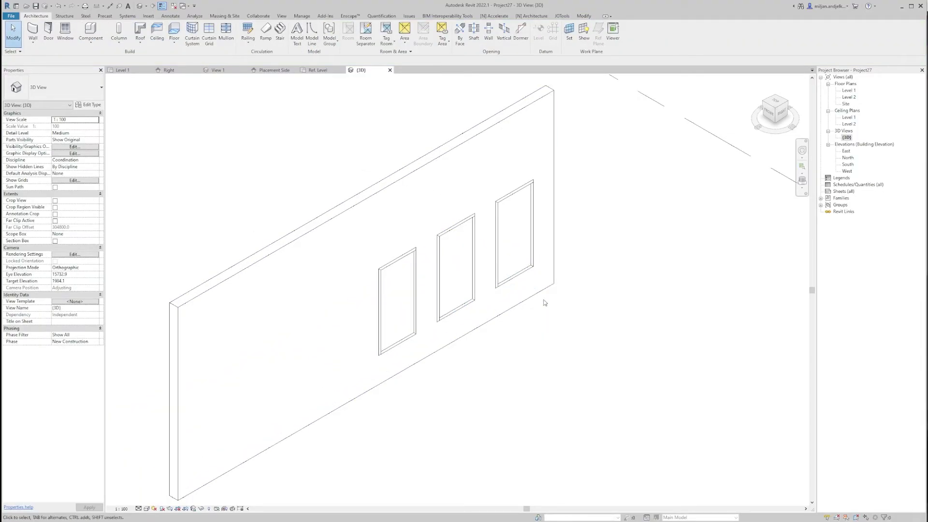
# Set the Height type parameter of the middle wall frame to 2100 and apply it.
pyautogui.click(473, 304)
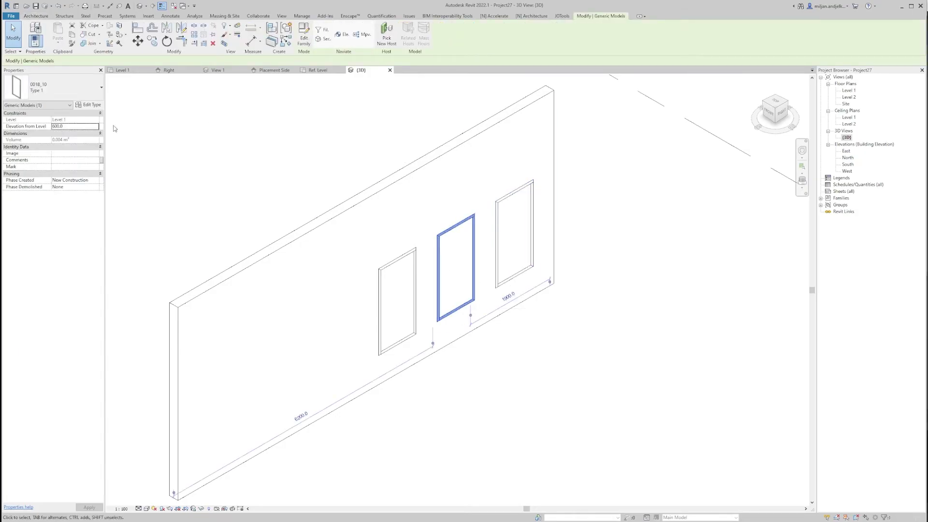
pyautogui.click(88, 105)
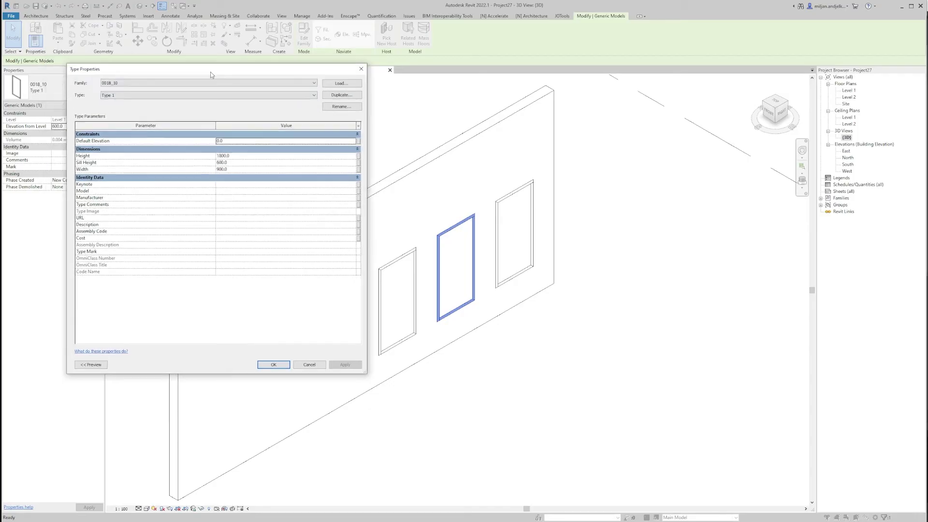
pyautogui.click(238, 159)
pyautogui.write('2')
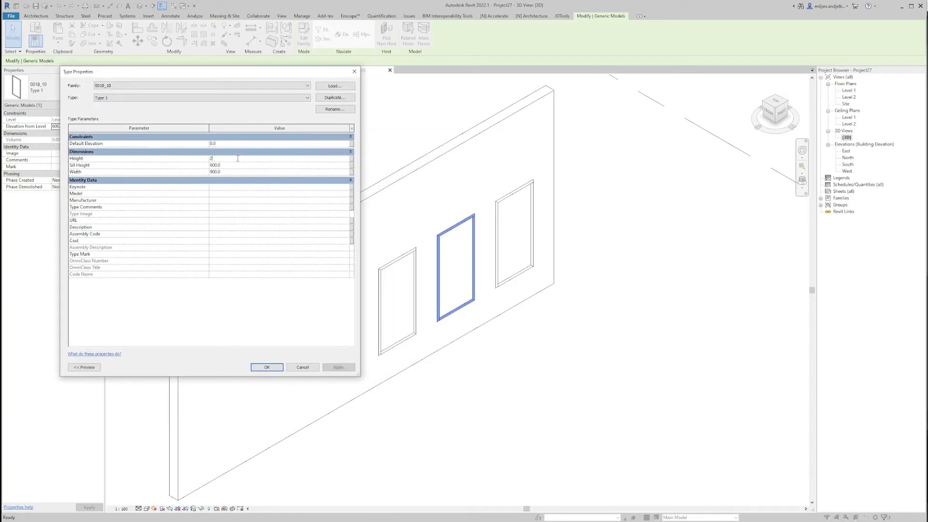
pyautogui.write('100')
pyautogui.click(338, 367)
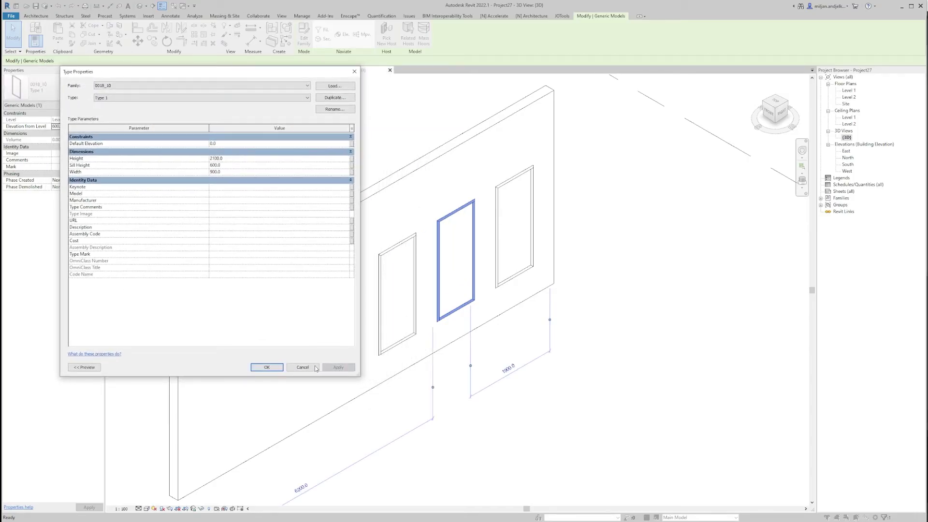
# Accept the middle frame's type property changes and clear the selection.
pyautogui.click(266, 368)
pyautogui.click(426, 404)
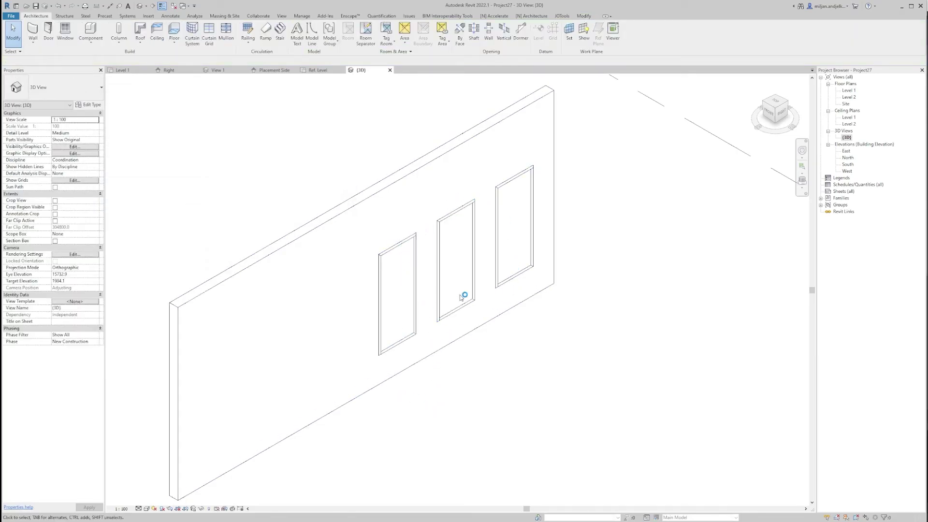
pyautogui.moveTo(500, 398); pyautogui.dragTo(493, 403, button='middle')
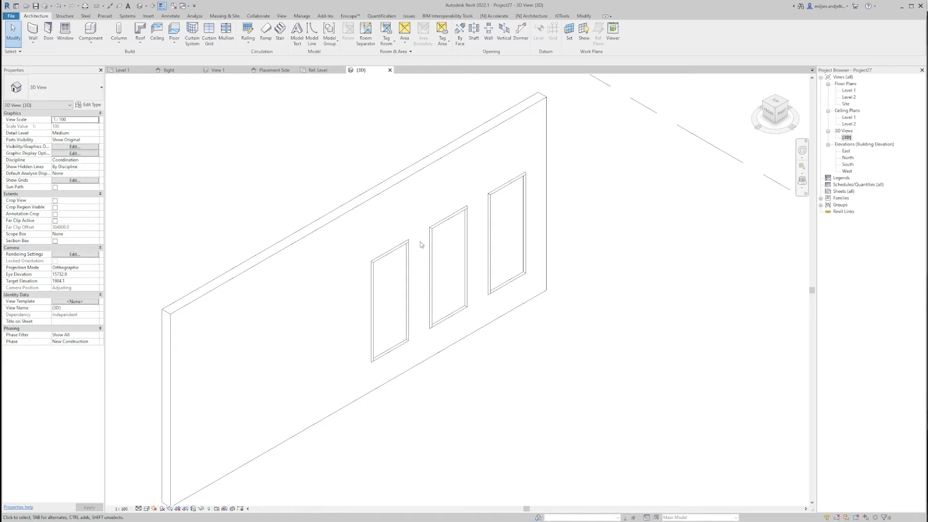
# Return to family 0018_10's Placement Side elevation and change the Height parameter from type to instance in Family Types.
pyautogui.click(271, 70)
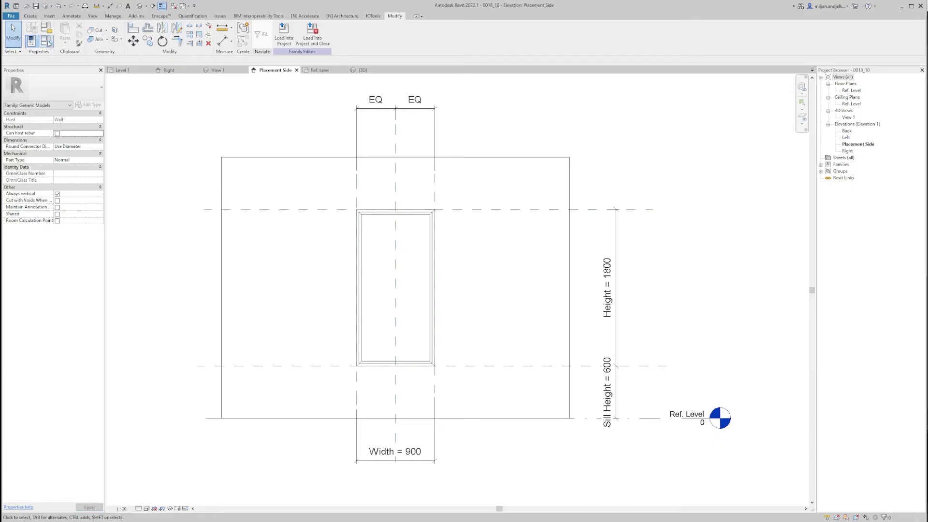
pyautogui.click(47, 41)
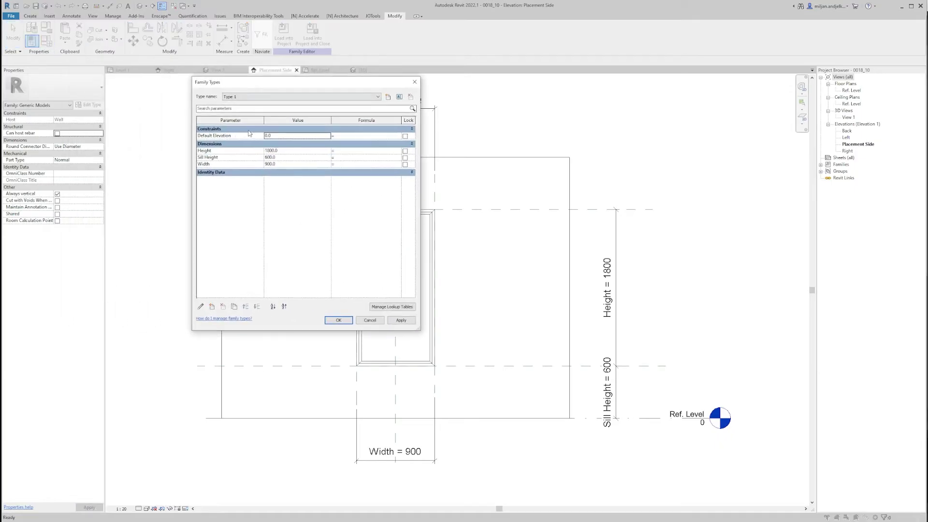
pyautogui.click(229, 151)
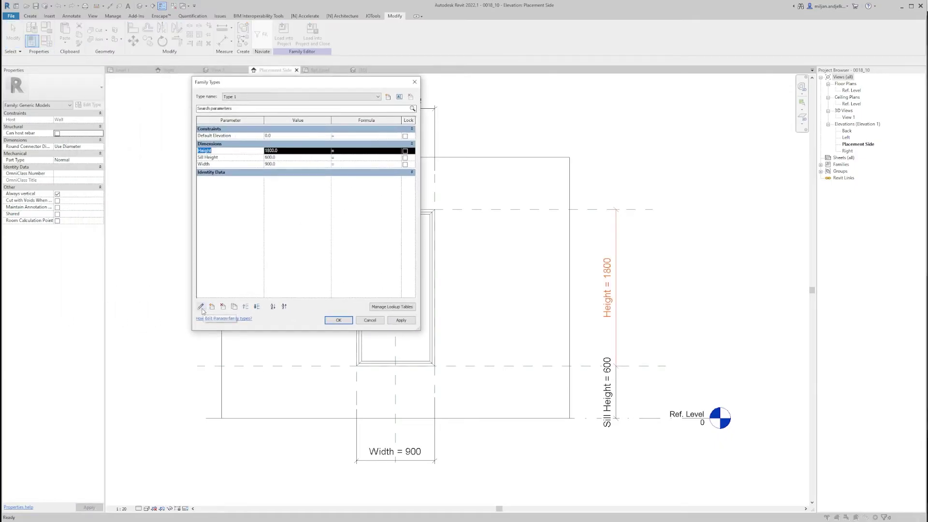
pyautogui.click(202, 308)
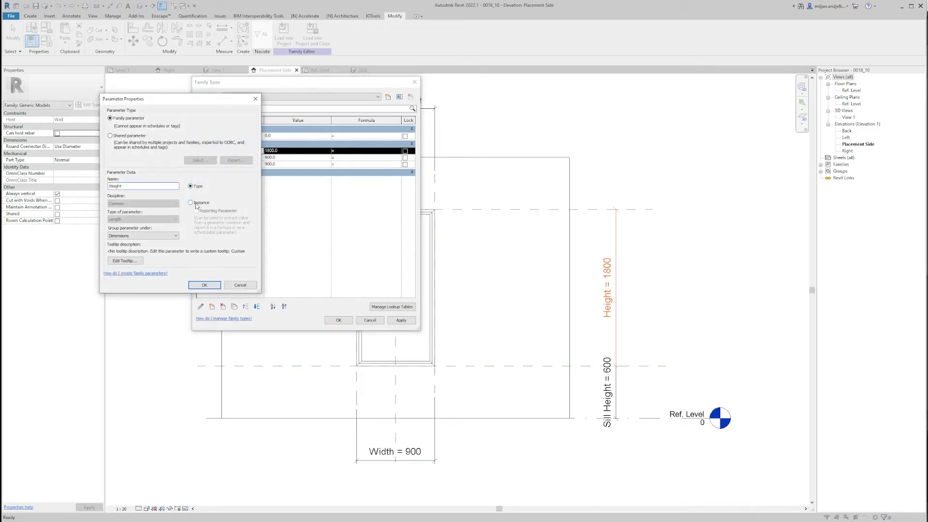
pyautogui.click(191, 202)
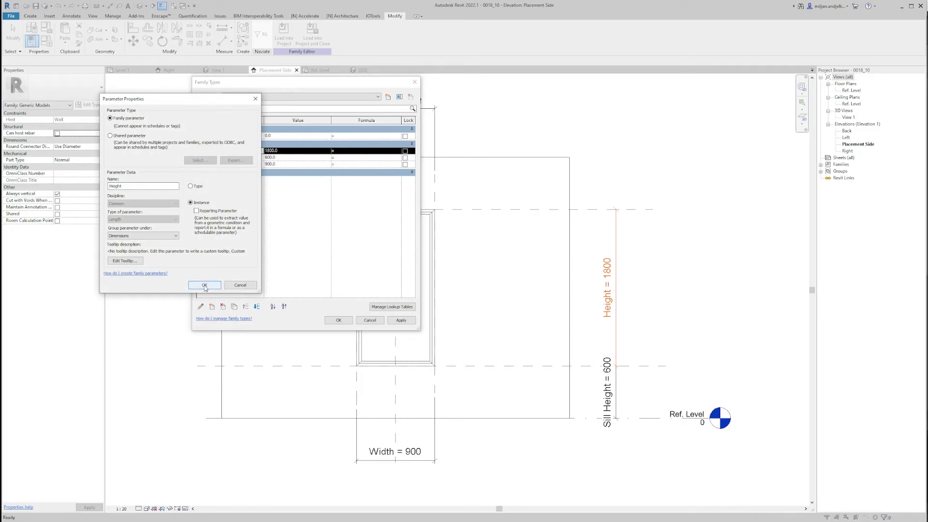
pyautogui.click(205, 285)
# Change the Sill Height and Width parameters to instance parameters and accept the family types.
pyautogui.click(210, 159)
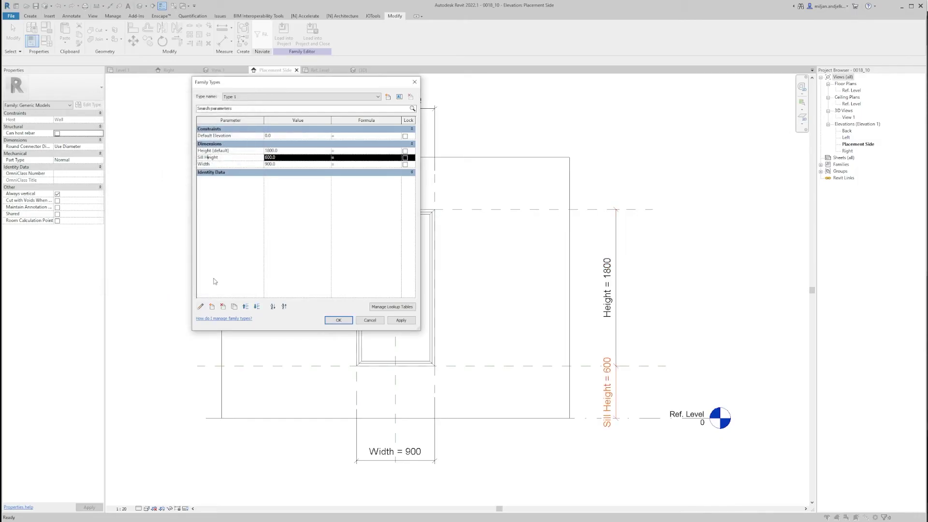
pyautogui.click(201, 307)
pyautogui.click(198, 209)
pyautogui.click(202, 282)
pyautogui.click(200, 306)
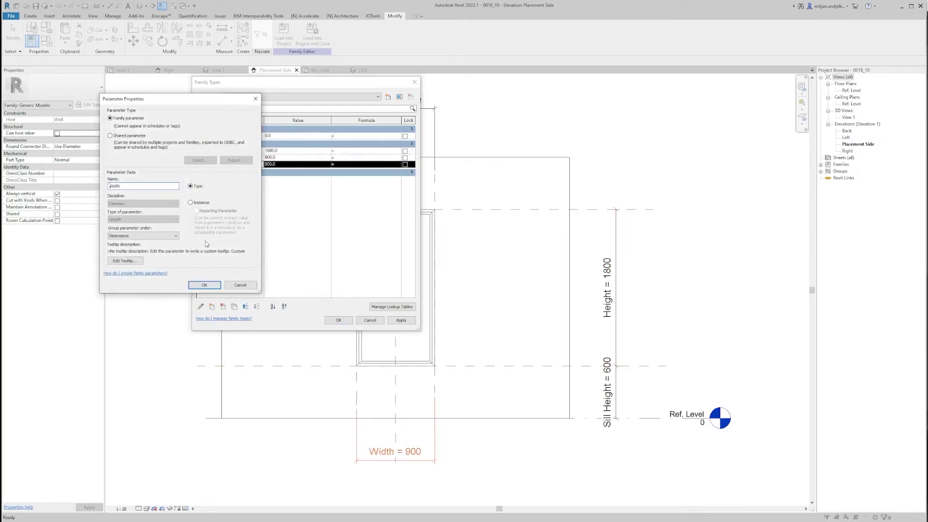
pyautogui.click(190, 203)
pyautogui.click(205, 285)
pyautogui.click(338, 320)
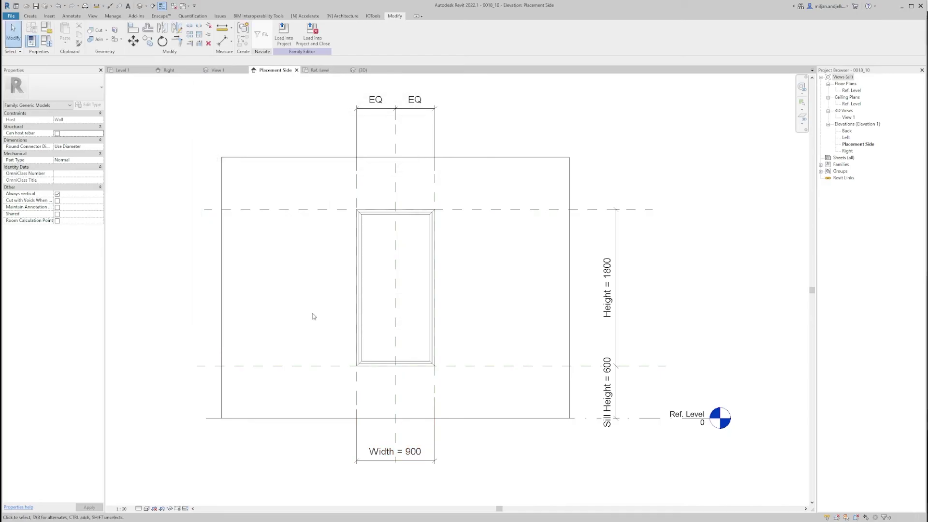
# Reload the family into Project27, overwriting the existing version and its parameter values.
pyautogui.click(283, 34)
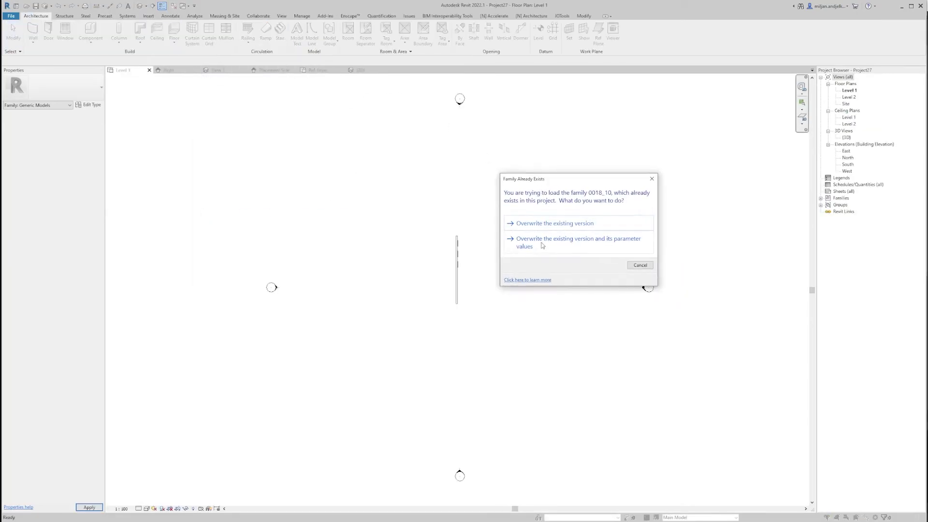
pyautogui.click(589, 246)
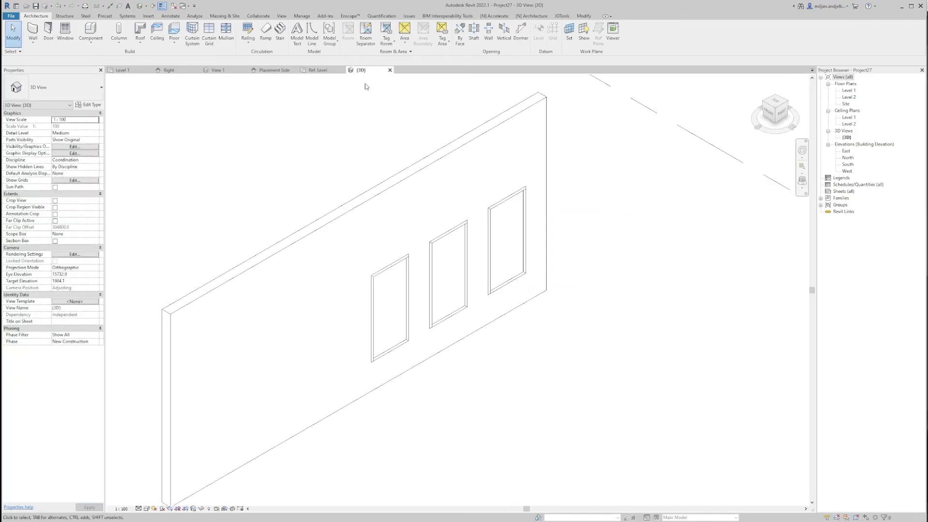
# Set the left wall frame's instance Width to 1200 and Height to 2150 in the {3D} view.
pyautogui.click(397, 333)
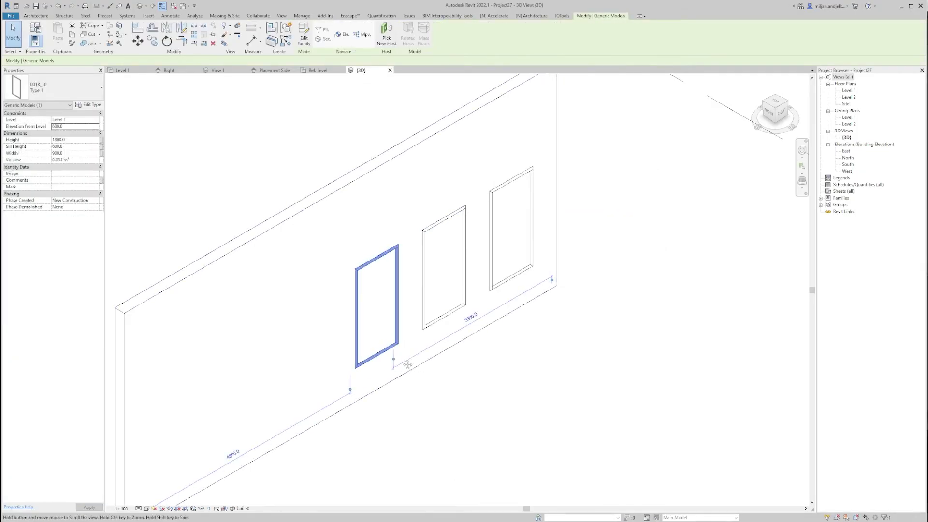
pyautogui.moveTo(397, 334); pyautogui.dragTo(358, 314, button='middle')
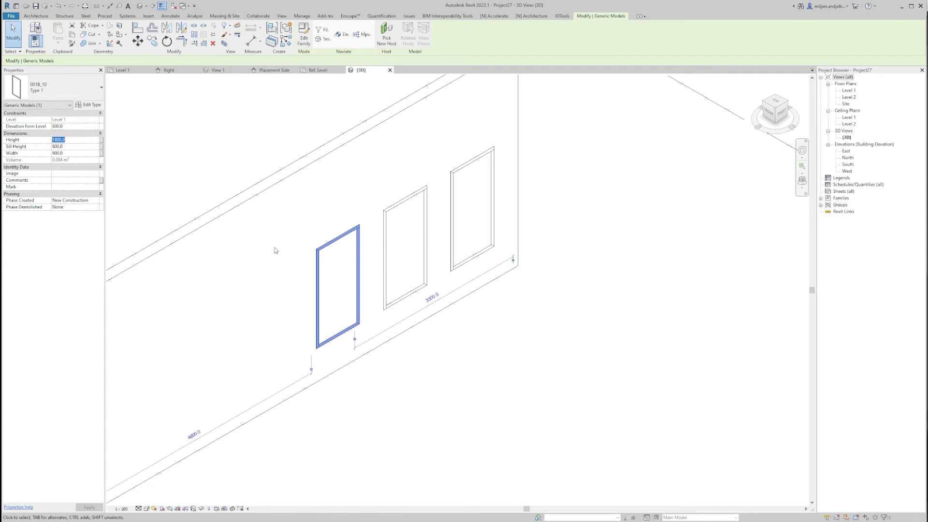
pyautogui.click(73, 139)
pyautogui.click(76, 154)
pyautogui.write('1200')
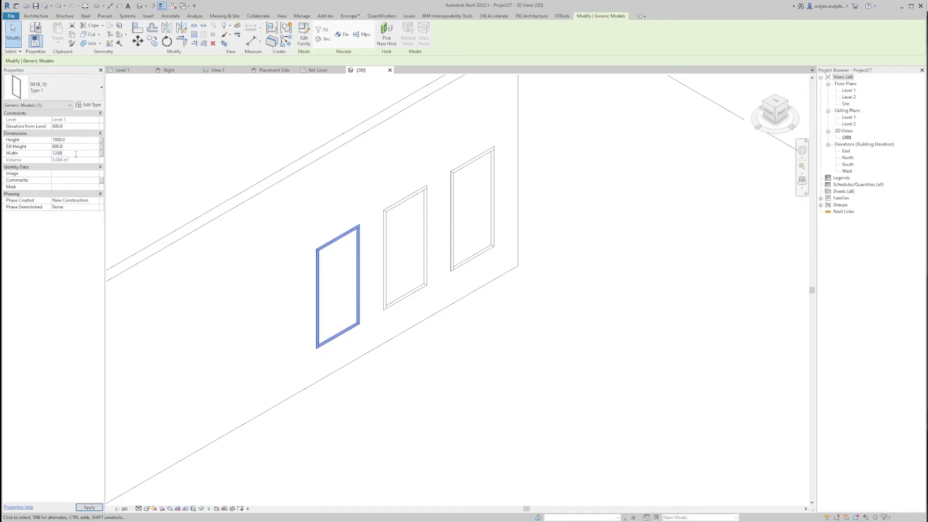
pyautogui.click(73, 140)
pyautogui.write('2150')
pyautogui.keyDown('shift'); pyautogui.moveTo(456, 420); pyautogui.dragTo(358, 407, button='middle'); pyautogui.keyUp('shift')
pyautogui.click(389, 408)
pyautogui.scroll(2, 378, 332)
pyautogui.scroll(1, 348, 407)
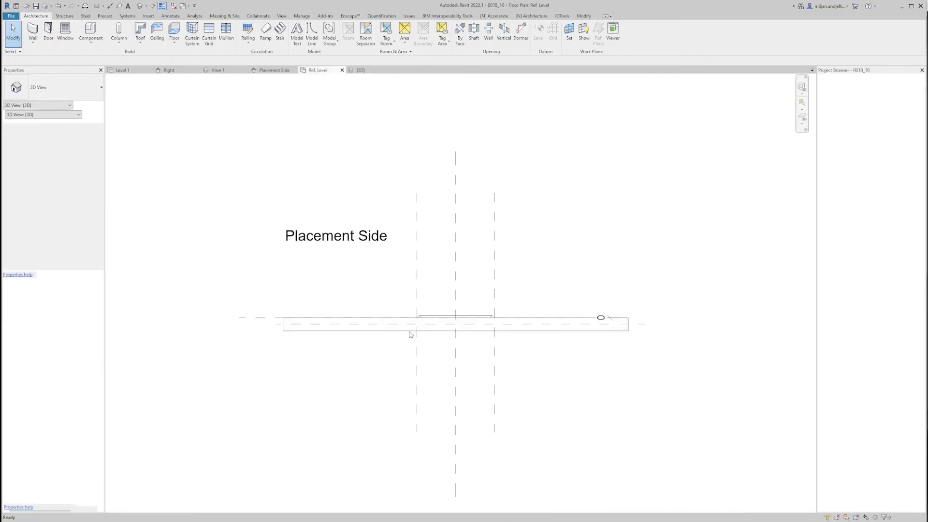
# Create a new family from the English Metric Profile template.
pyautogui.scroll(5, 474, 374)
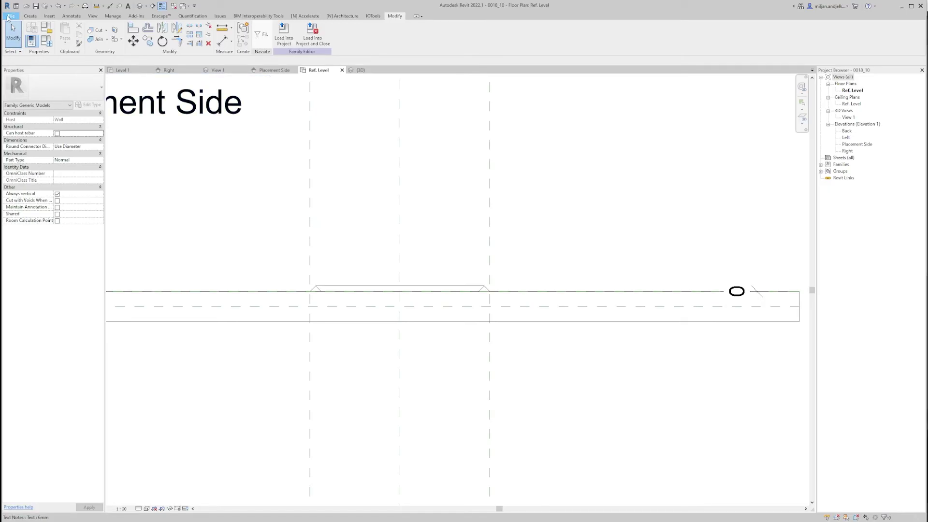
pyautogui.click(9, 18)
pyautogui.moveTo(19, 46)
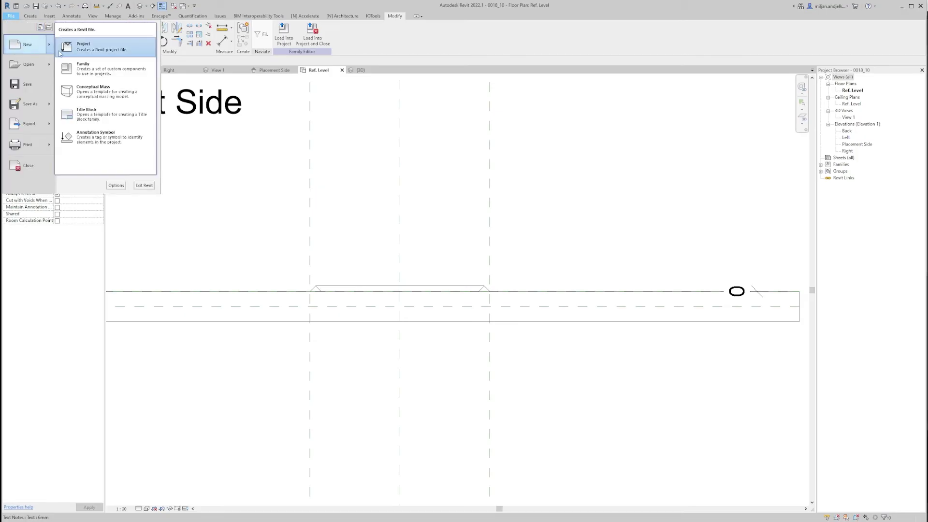
pyautogui.click(75, 69)
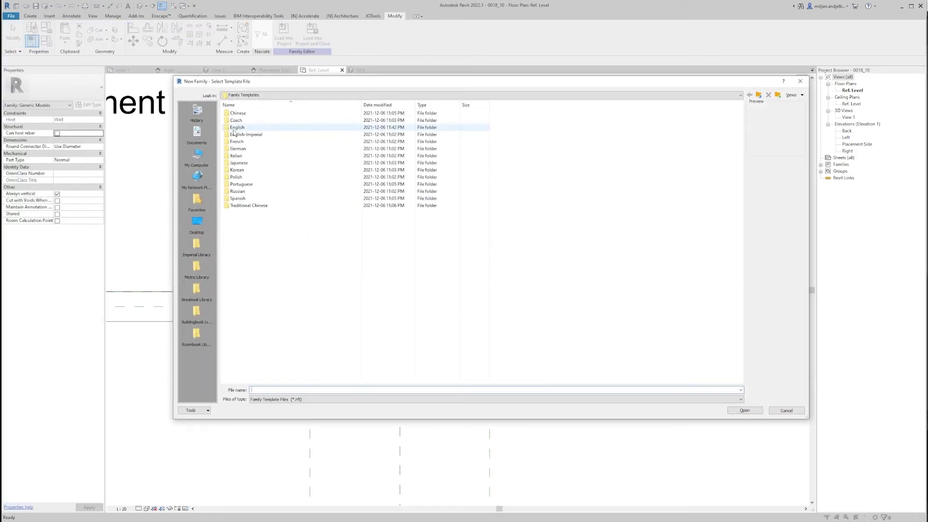
pyautogui.scroll(-10, 243, 140)
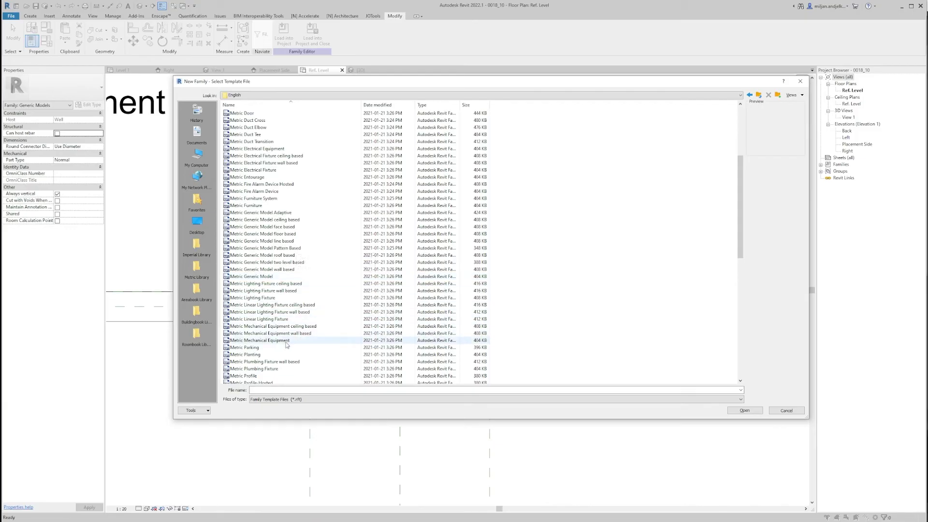
pyautogui.click(243, 290)
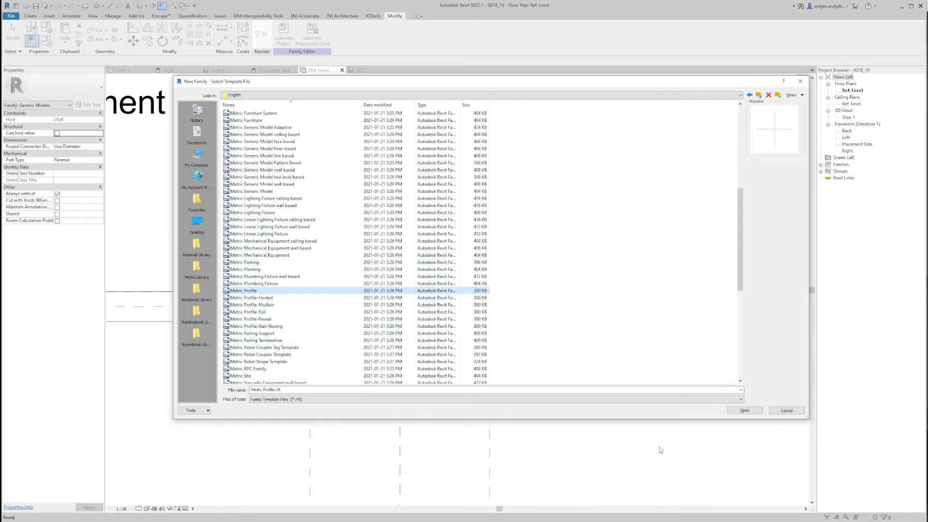
pyautogui.click(744, 410)
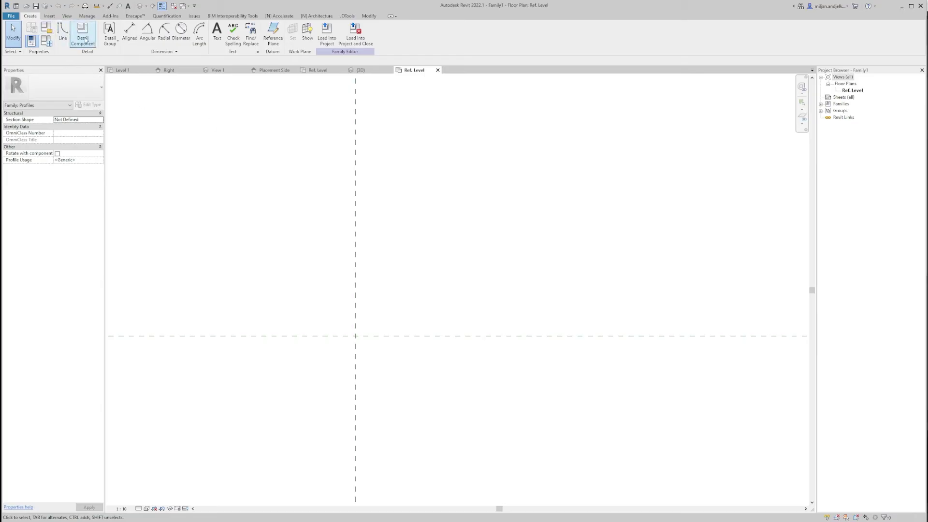
# Sketch a 7.5 mm vertical line up from the reference plane intersection, continued by a short horizontal and a short vertical line.
pyautogui.click(62, 32)
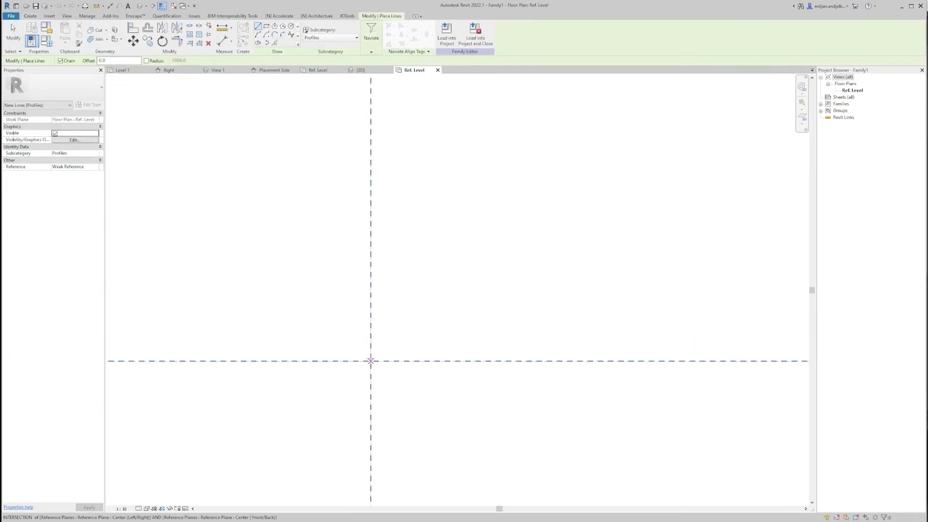
pyautogui.write('7.5')
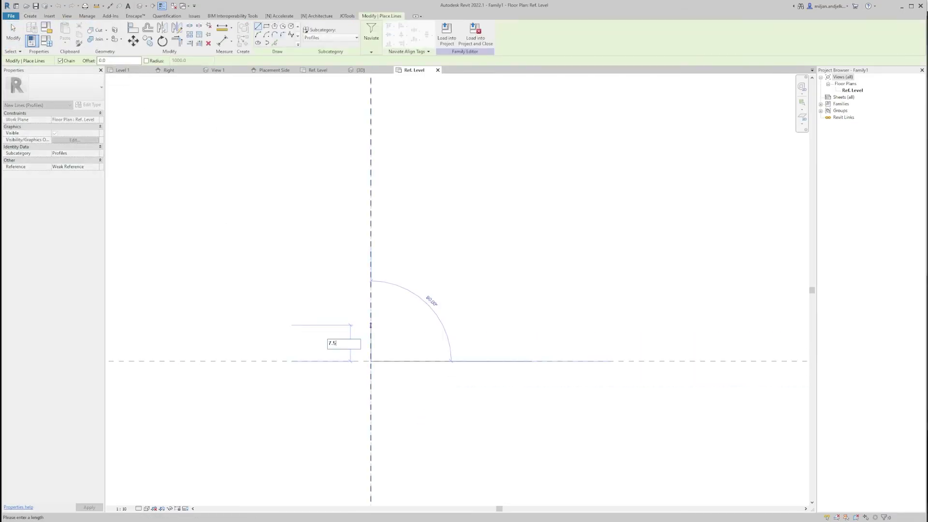
pyautogui.press('Return')
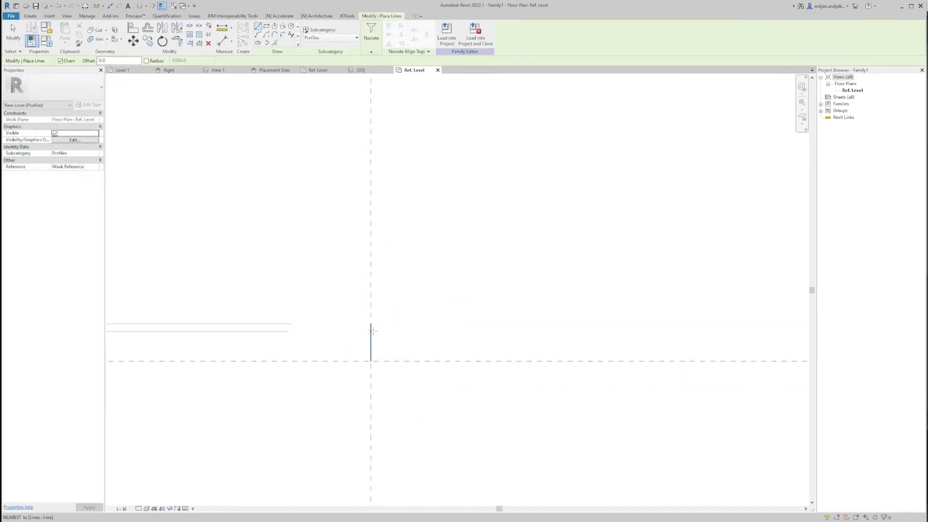
pyautogui.click(411, 323)
pyautogui.scroll(-1, 410, 323)
pyautogui.click(410, 304)
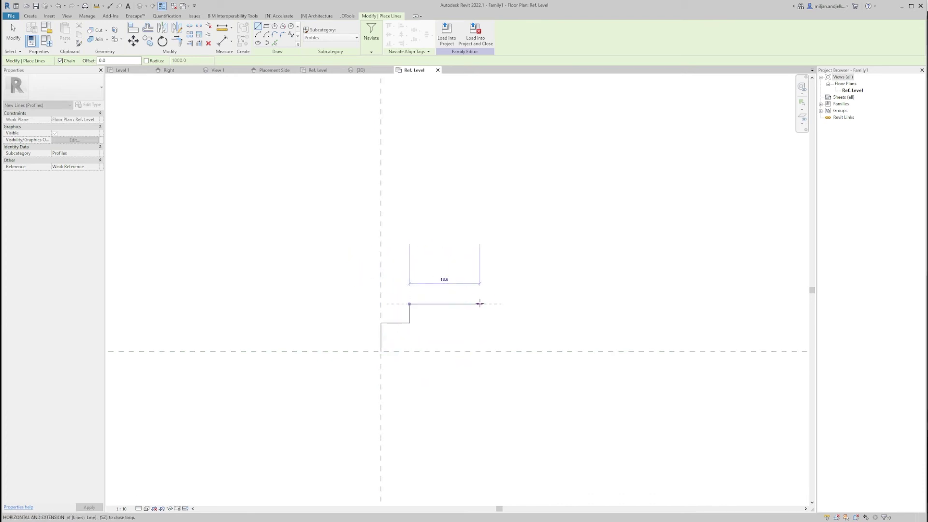
# Sketch a semicircular arc from the end of the stepped lines to a point level with it across the profile.
pyautogui.click(371, 87)
pyautogui.click(259, 35)
pyautogui.click(522, 304)
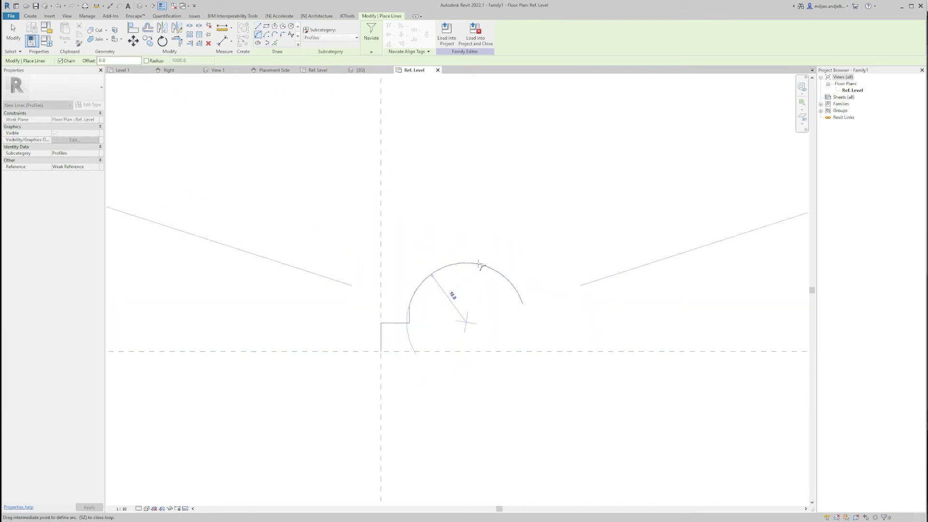
pyautogui.click(451, 296)
# Complete the profile with a mirrored step containing a 7.5 mm horizontal line, and close it along the horizontal reference plane to the origin.
pyautogui.click(257, 26)
pyautogui.click(523, 323)
pyautogui.click(560, 323)
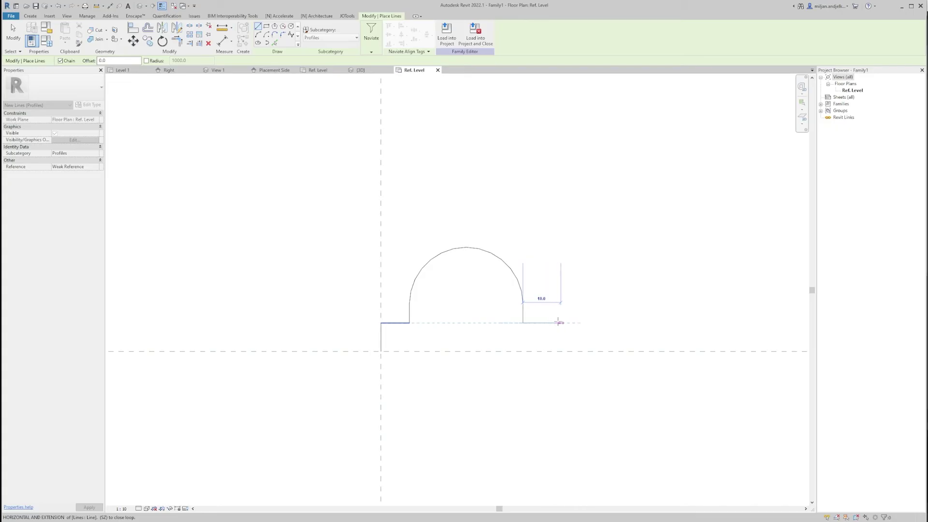
pyautogui.write('7.5')
pyautogui.press('Return')
pyautogui.click(551, 352)
pyautogui.click(381, 351)
pyautogui.press('Escape')
pyautogui.press('Escape')
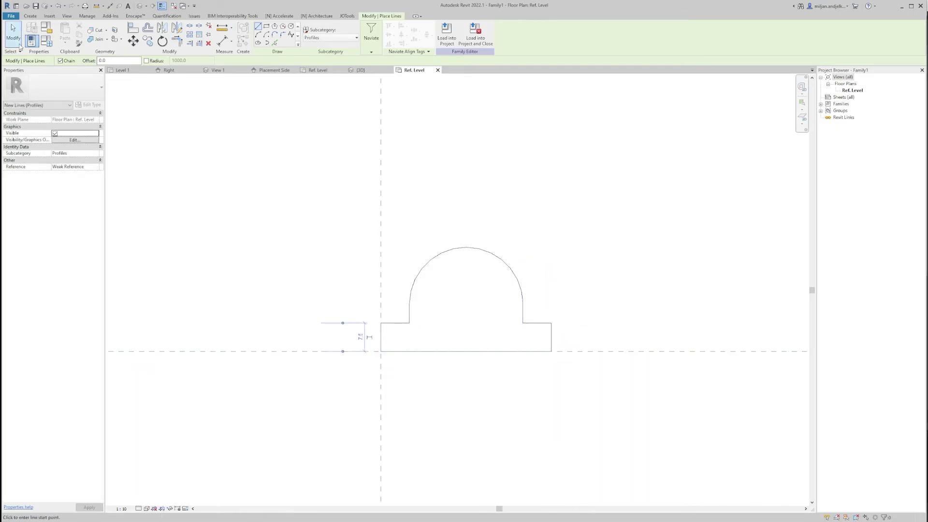
# Round the profile's two outer upper step corners with 5 mm fillet arcs.
pyautogui.press('Return')
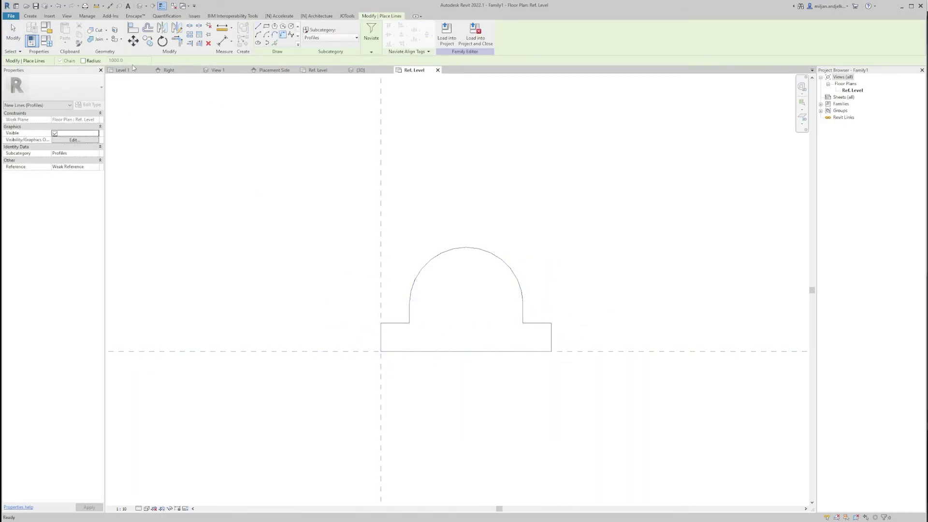
pyautogui.click(83, 60)
pyautogui.write('5')
pyautogui.click(381, 333)
pyautogui.click(394, 323)
pyautogui.click(536, 322)
pyautogui.click(551, 341)
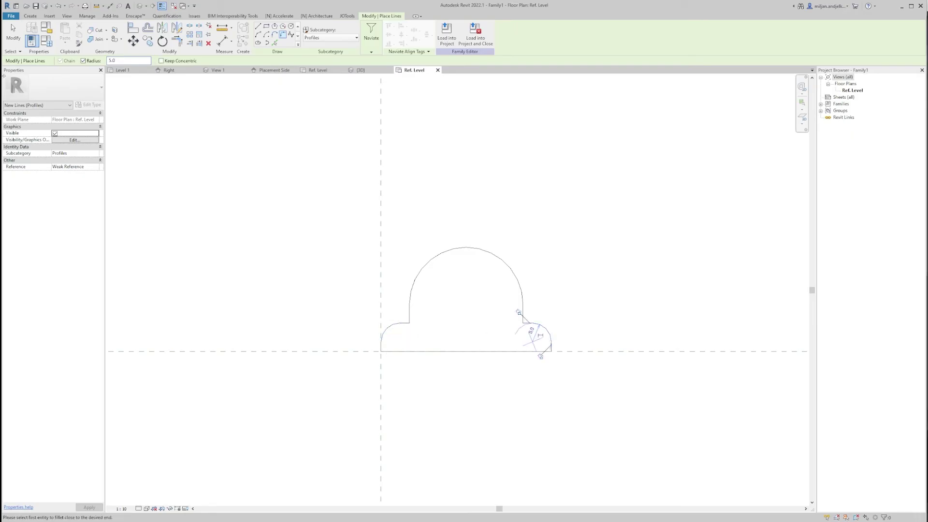
pyautogui.click(13, 45)
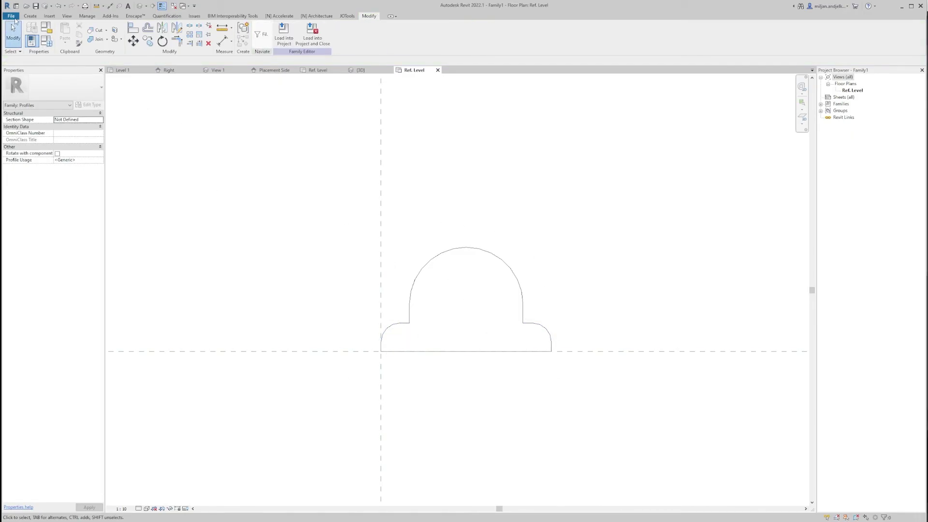
# Save the profile family as Profile 02 in the families folder.
pyautogui.click(10, 16)
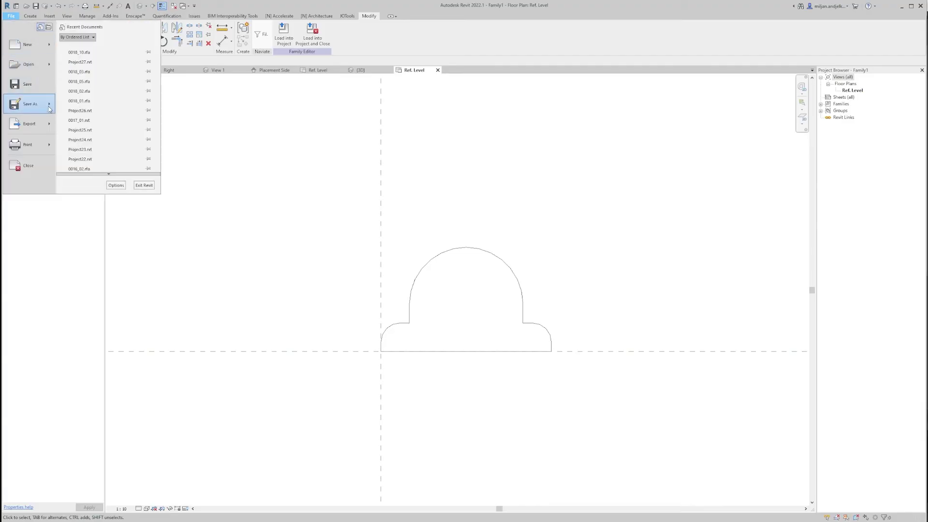
pyautogui.click(48, 109)
pyautogui.write('Profil')
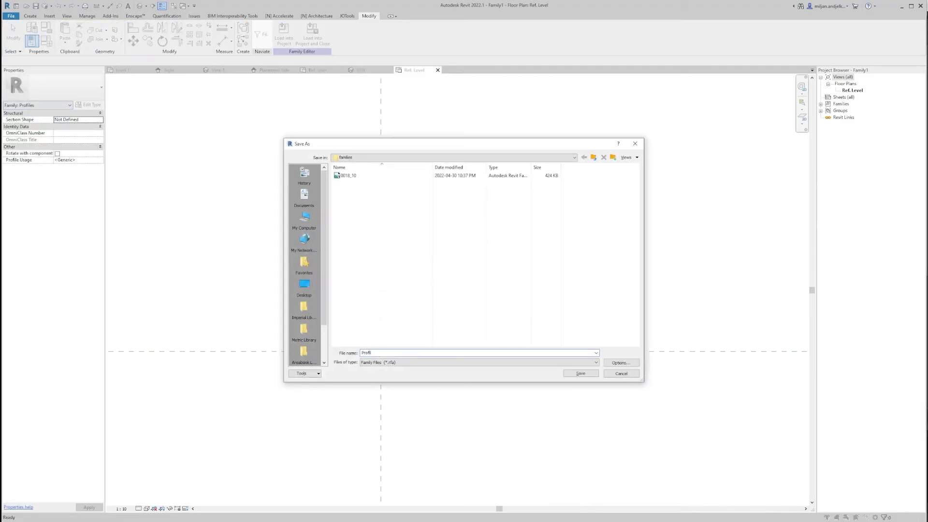
pyautogui.write('e 02')
pyautogui.press('Return')
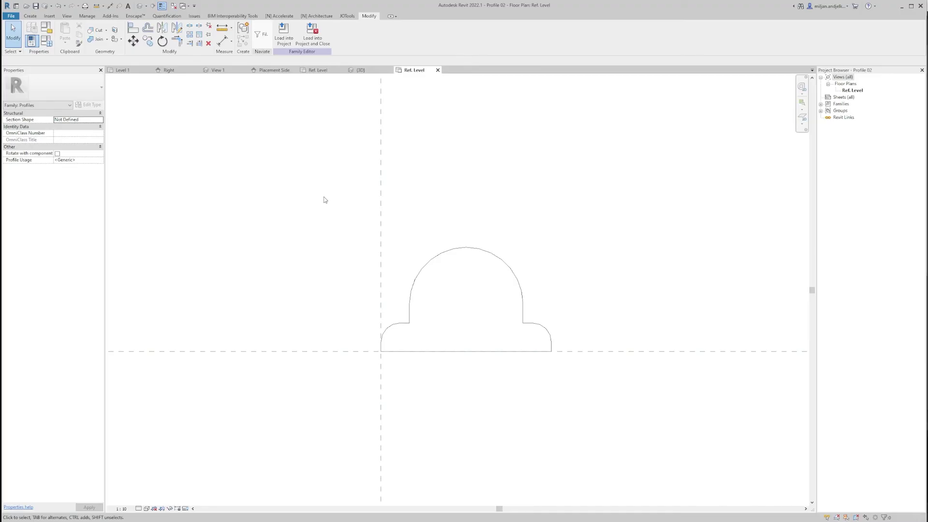
# Delete all lines and arcs of the existing profile outline.
pyautogui.moveTo(295, 209); pyautogui.dragTo(566, 405)
pyautogui.scroll(1, 505, 309)
pyautogui.moveTo(548, 401); pyautogui.dragTo(478, 375, button='middle')
pyautogui.press('Delete')
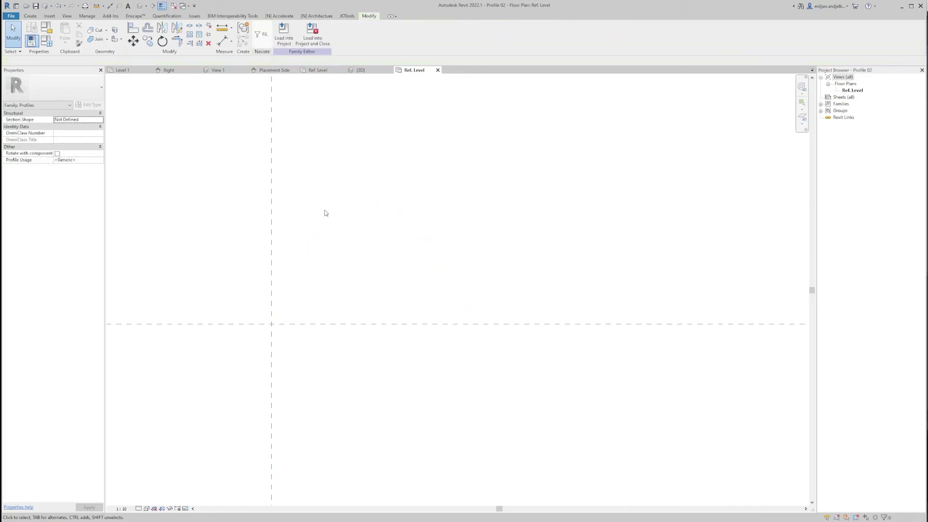
# Start a new profile at the reference plane intersection with lines 20 mm up, 10 mm horizontally across and 5 mm down.
pyautogui.click(30, 16)
pyautogui.click(63, 34)
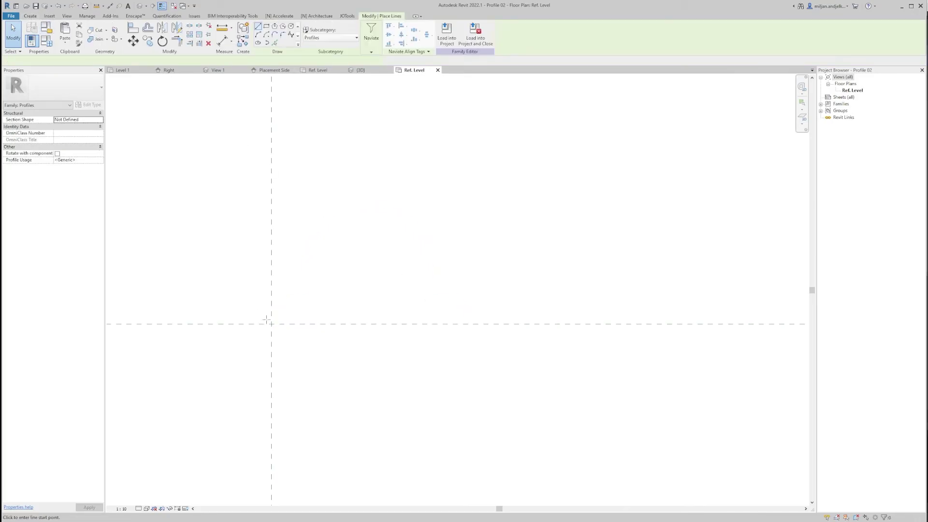
pyautogui.click(271, 323)
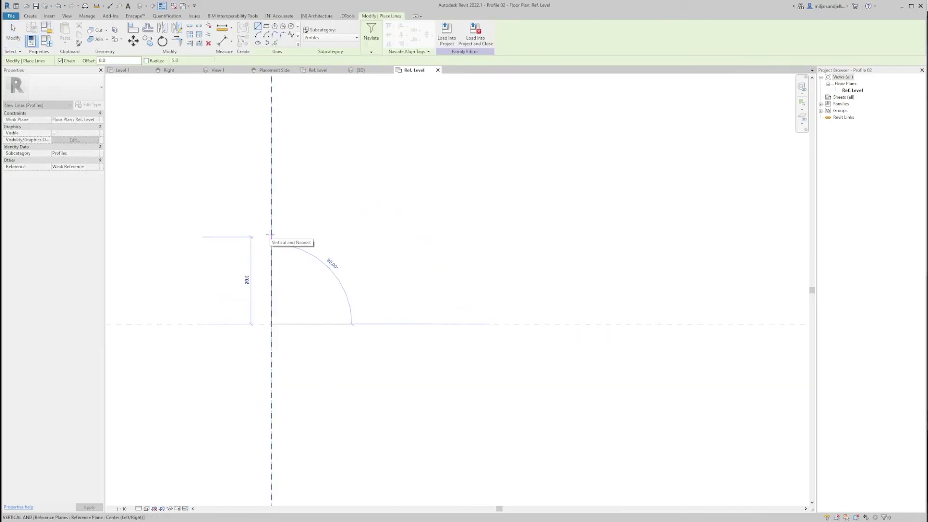
pyautogui.write('20')
pyautogui.press('Return')
pyautogui.write('10')
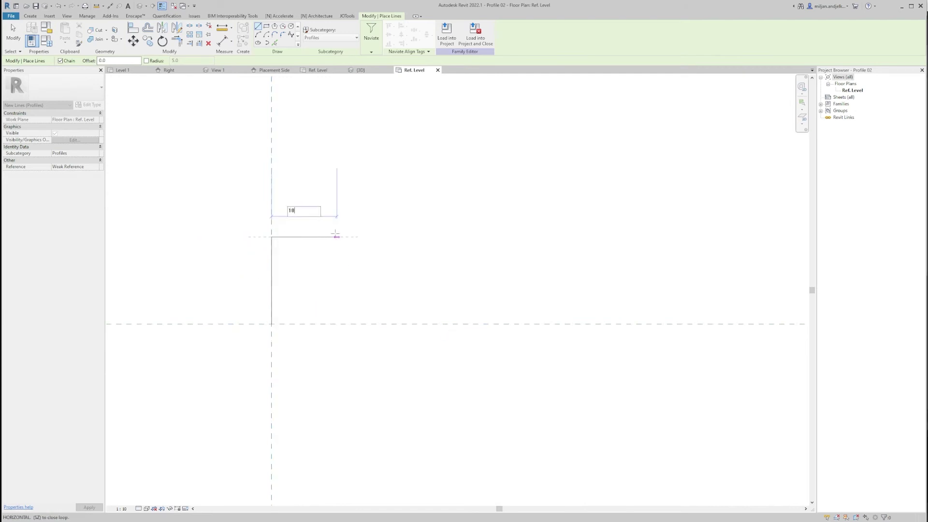
pyautogui.press('Return')
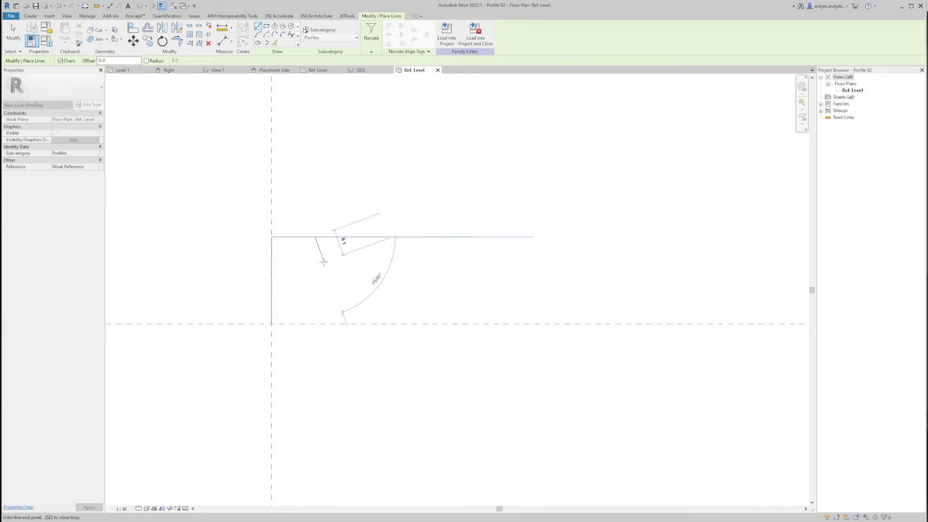
pyautogui.write('5')
pyautogui.press('Return')
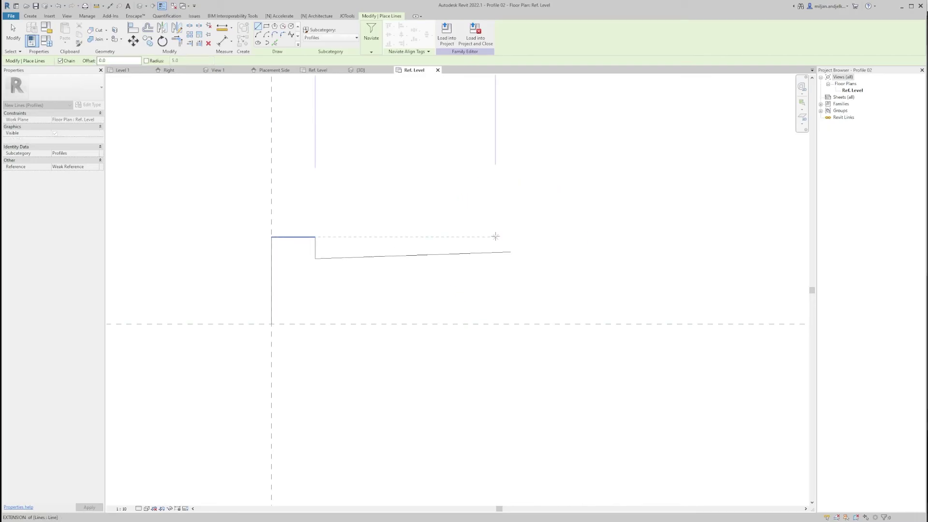
# Continue the profile 45 mm across, 5 mm up and 10 mm across, then down to the horizontal reference plane and back to the origin.
pyautogui.write('45')
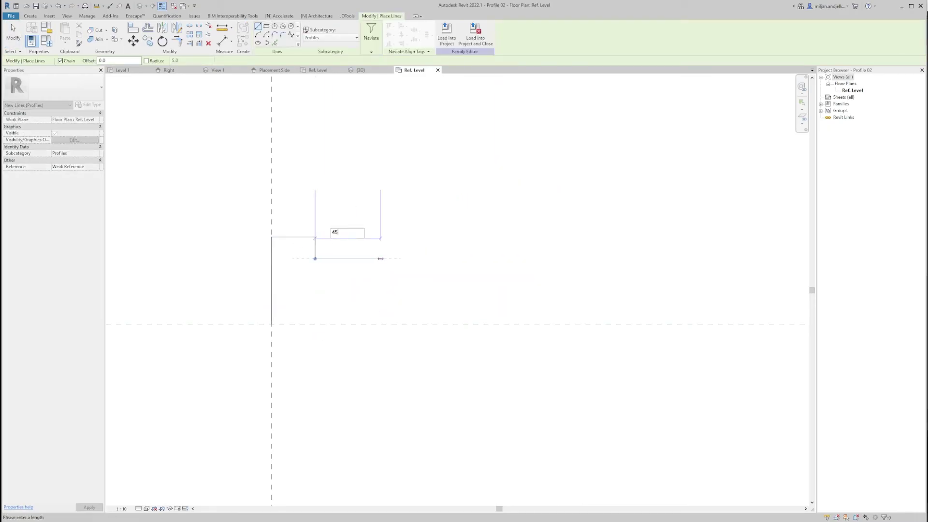
pyautogui.press('Return')
pyautogui.write('5')
pyautogui.press('Return')
pyautogui.write('10')
pyautogui.press('Return')
pyautogui.click(555, 324)
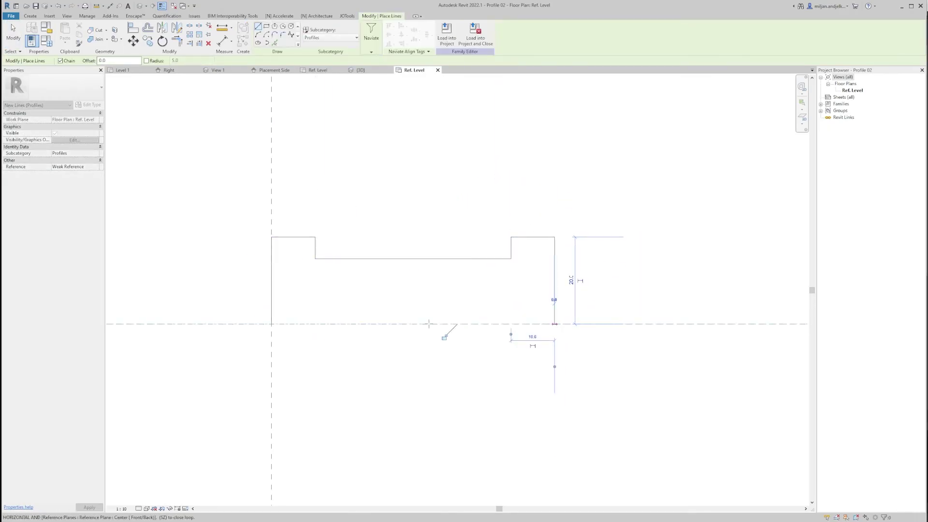
pyautogui.click(271, 323)
# Draw a concave arc between the notch's two upper corners, touching the middle of the notch's bottom line.
pyautogui.click(510, 236)
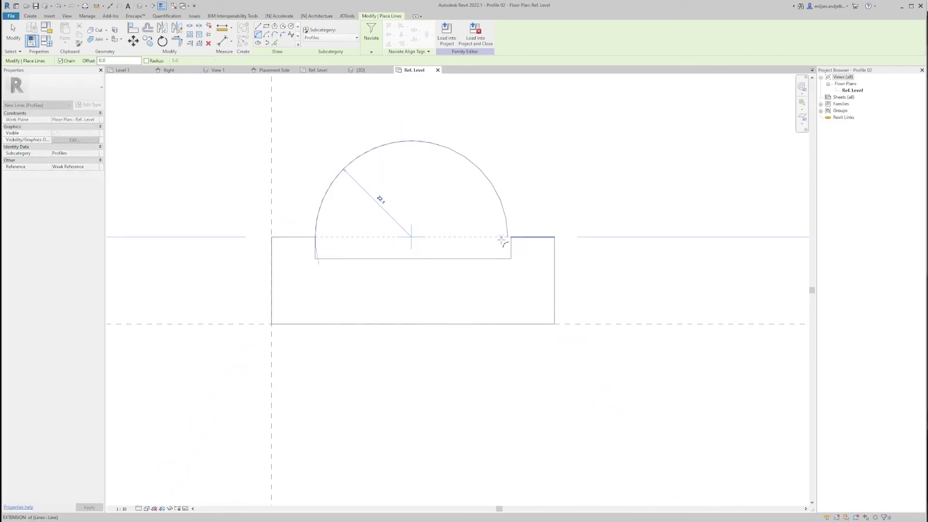
pyautogui.press('Escape')
pyautogui.click(315, 237)
pyautogui.click(511, 236)
pyautogui.click(422, 257)
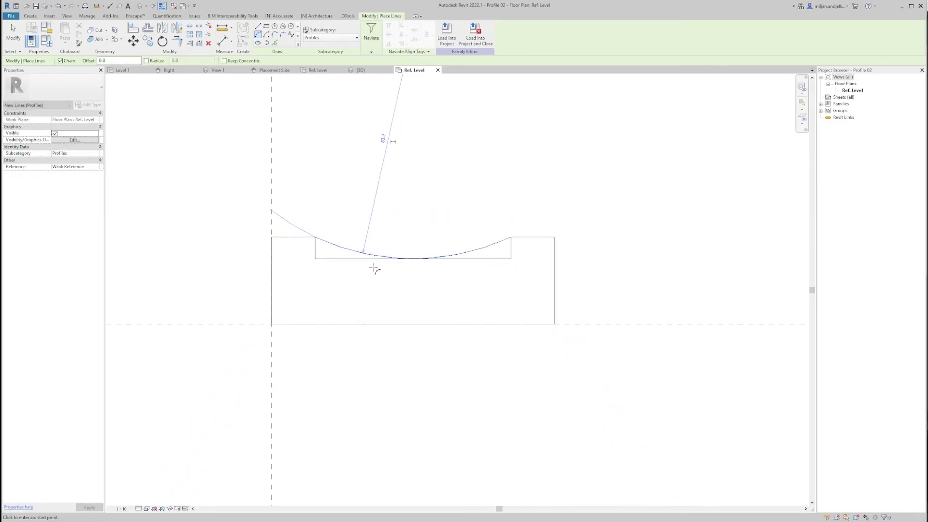
# Delete the straight notch lines below the arc so that the arc alone forms the recess.
pyautogui.press('Escape')
pyautogui.press('Escape')
pyautogui.click(315, 249)
pyautogui.press('Delete')
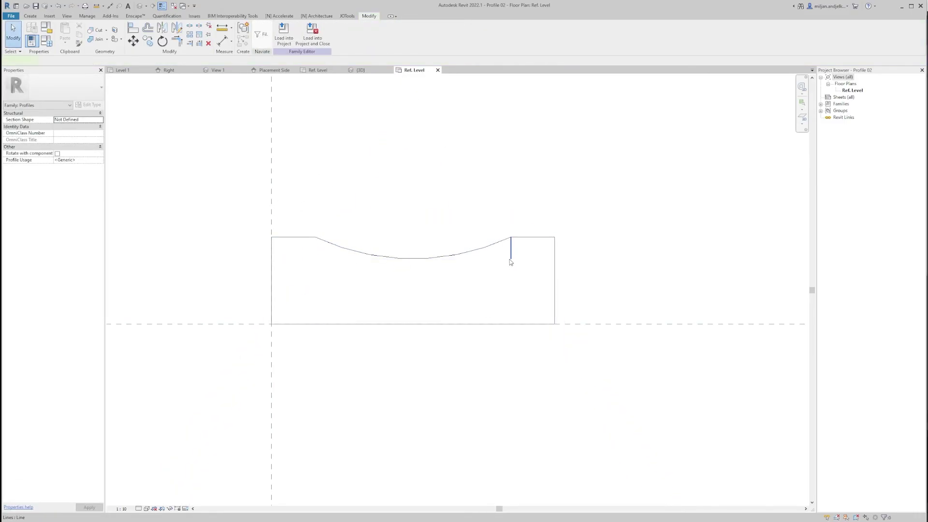
pyautogui.click(511, 260)
pyautogui.press('Delete')
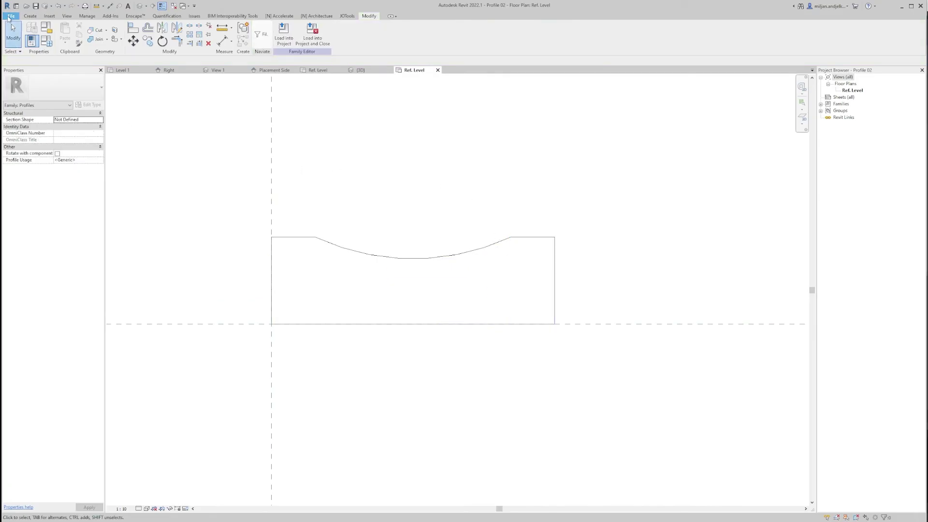
# Save the profile family as Profile 01 in the families folder and close it.
pyautogui.click(11, 16)
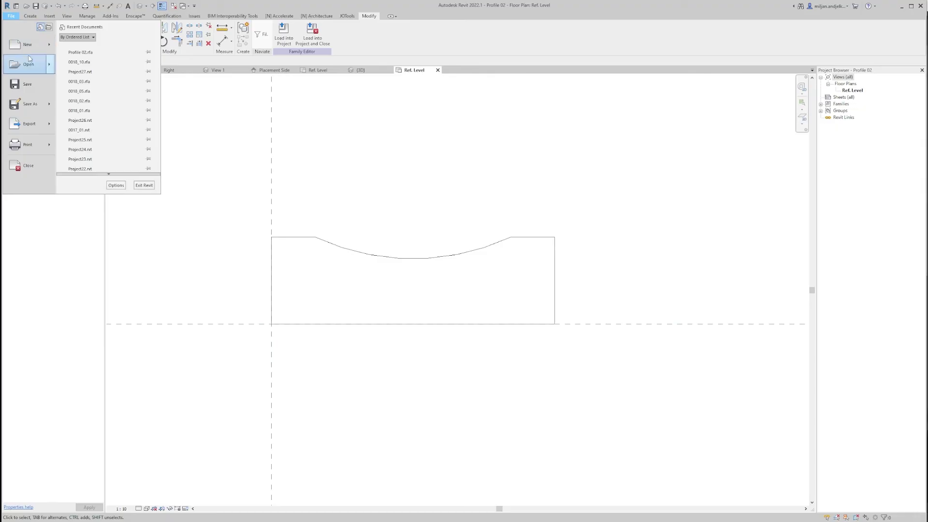
pyautogui.moveTo(42, 109)
pyautogui.click(82, 99)
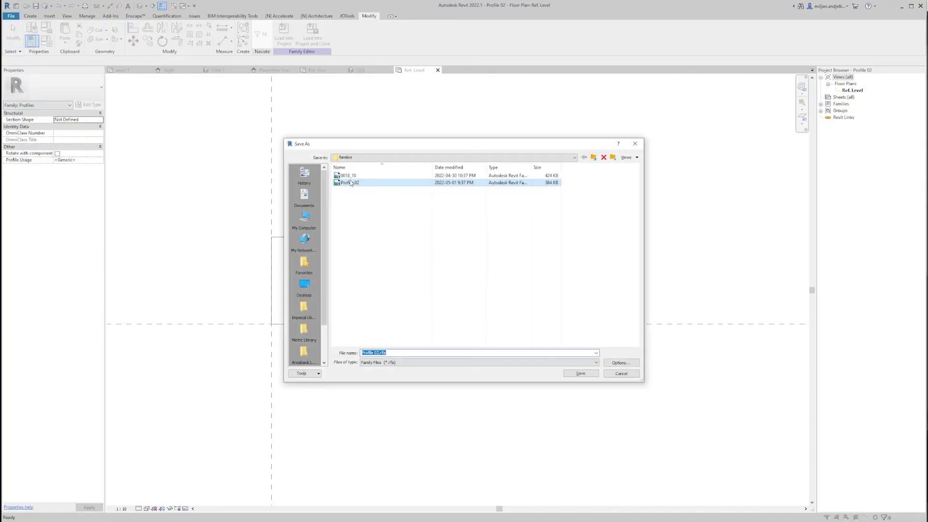
pyautogui.click(580, 373)
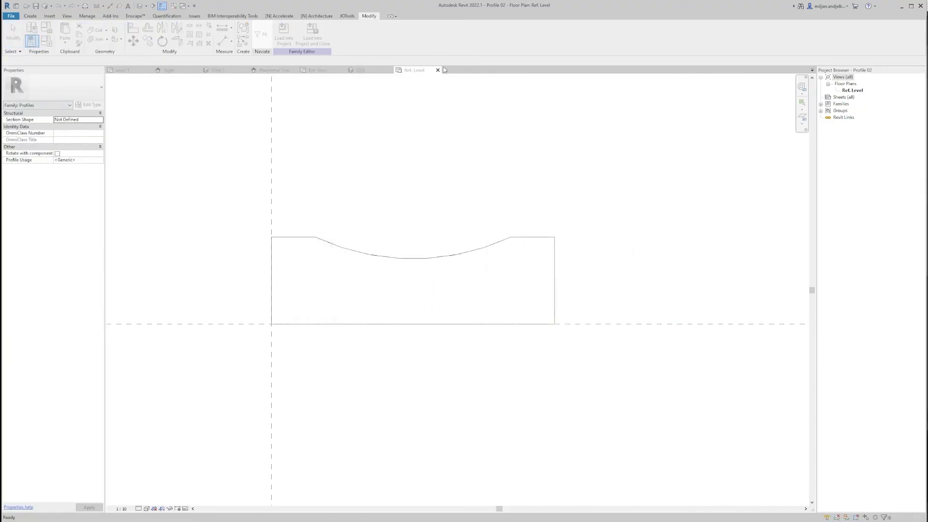
pyautogui.click(437, 70)
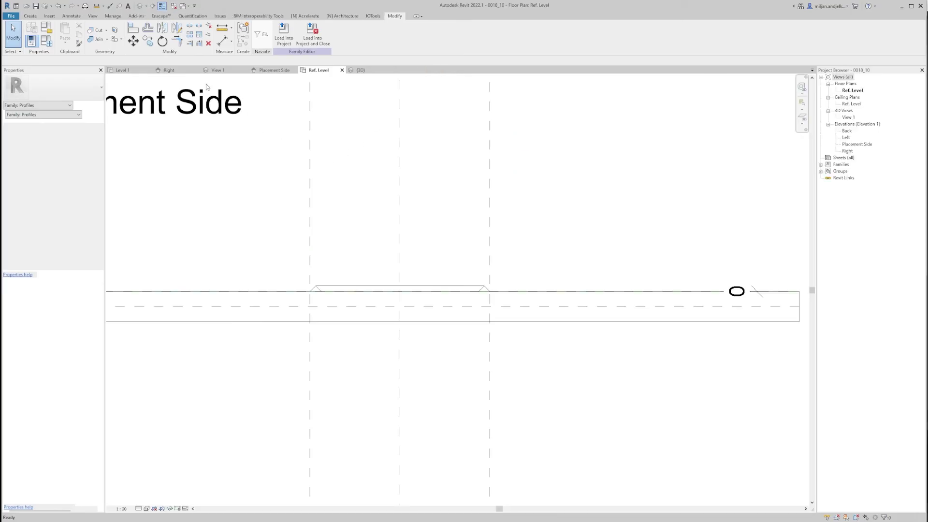
# Load Profile 01 and Profile 02 from the families folder into the frame family 0018_10.
pyautogui.click(50, 17)
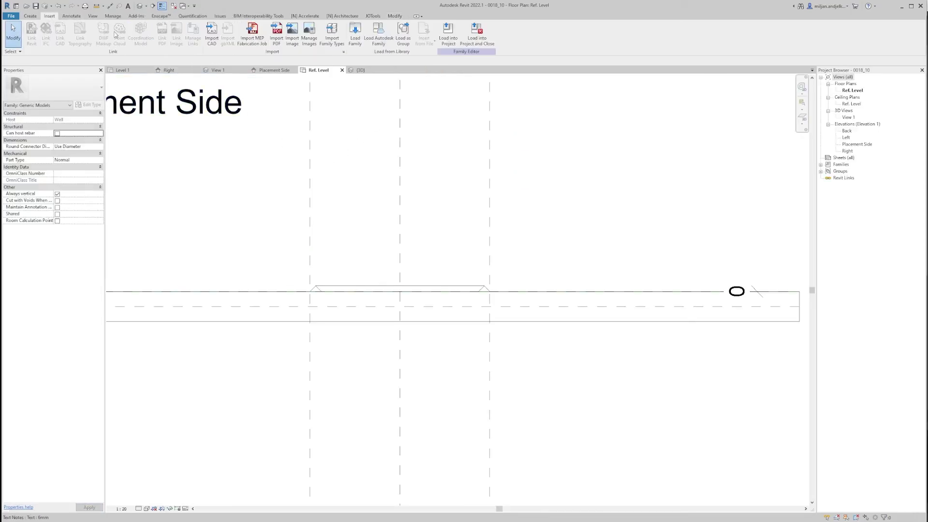
pyautogui.click(354, 33)
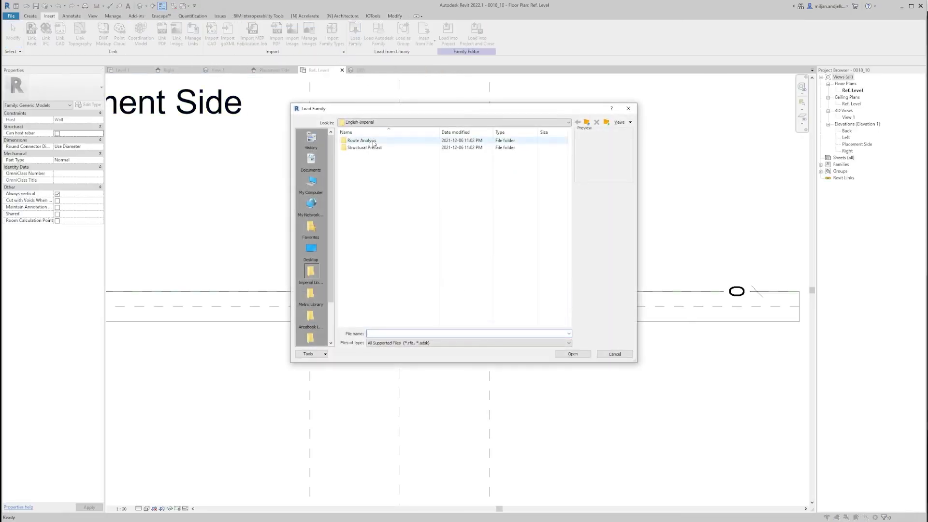
pyautogui.click(354, 148)
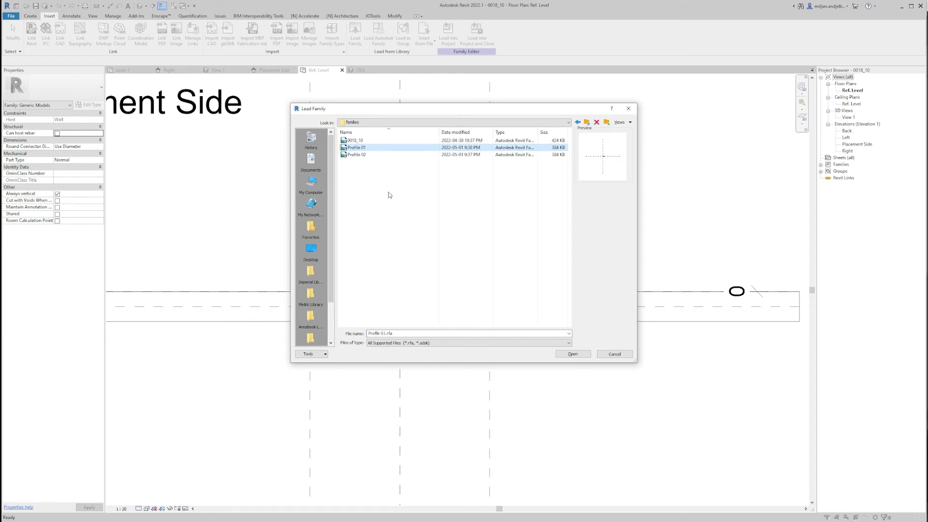
pyautogui.click(573, 353)
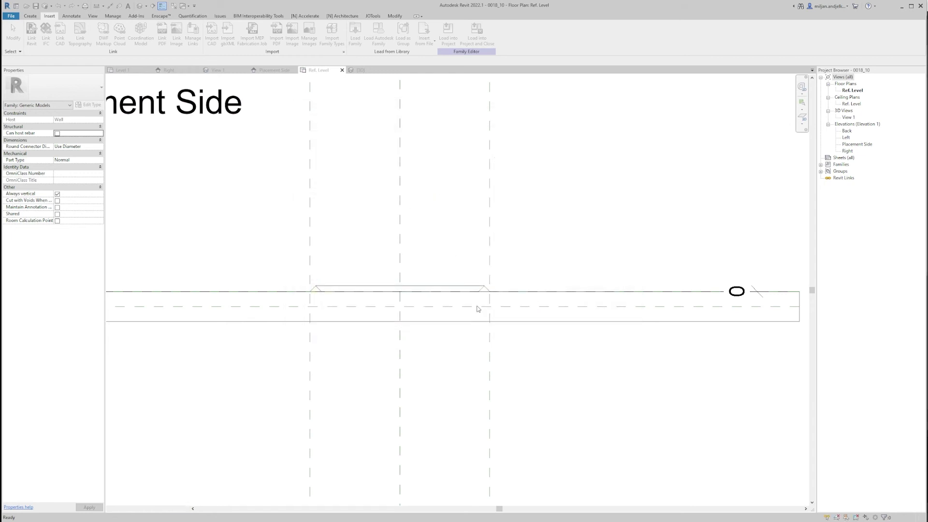
pyautogui.click(353, 38)
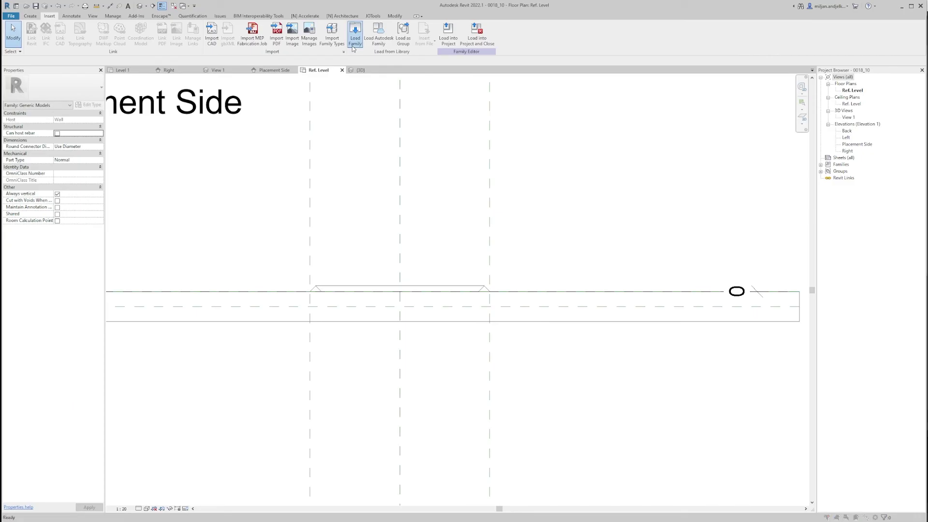
pyautogui.click(367, 154)
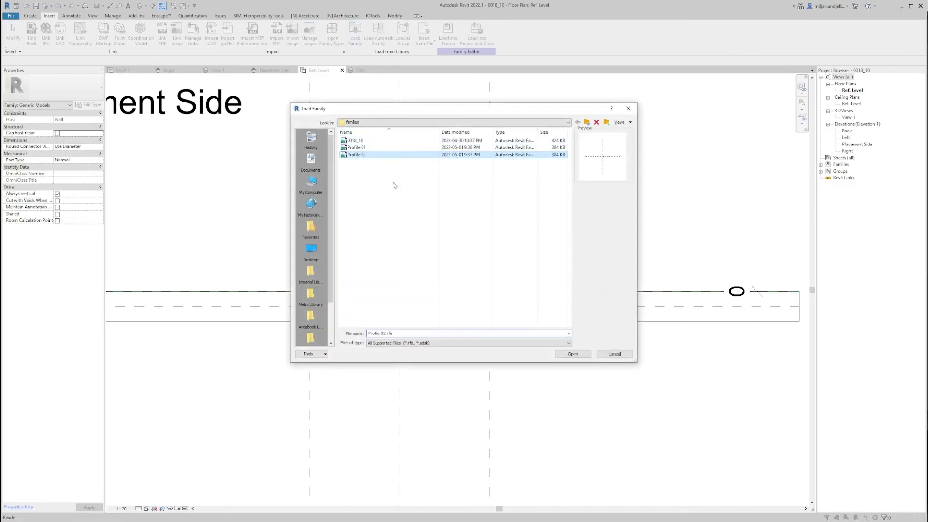
pyautogui.click(571, 353)
# Edit the frame's sweep and replace its sketched profile with Profile 01.
pyautogui.click(484, 289)
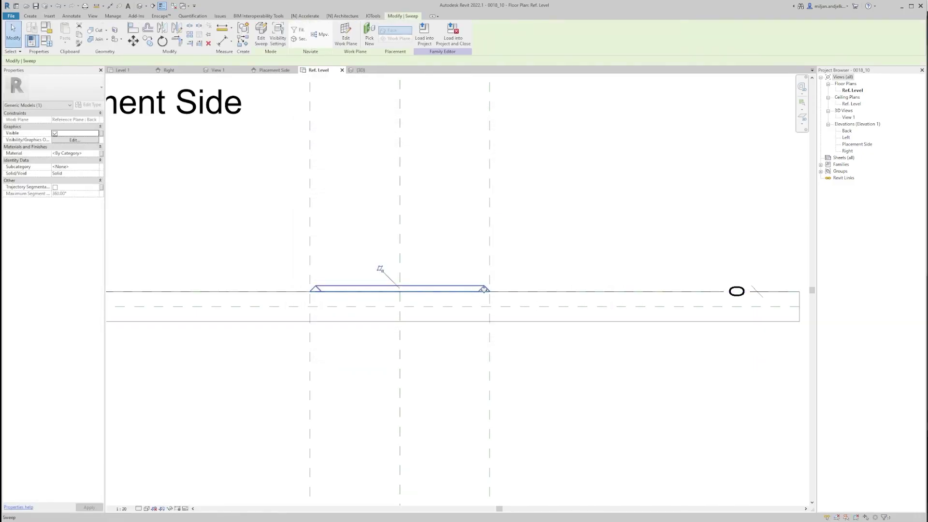
pyautogui.scroll(3, 483, 290)
pyautogui.click(261, 39)
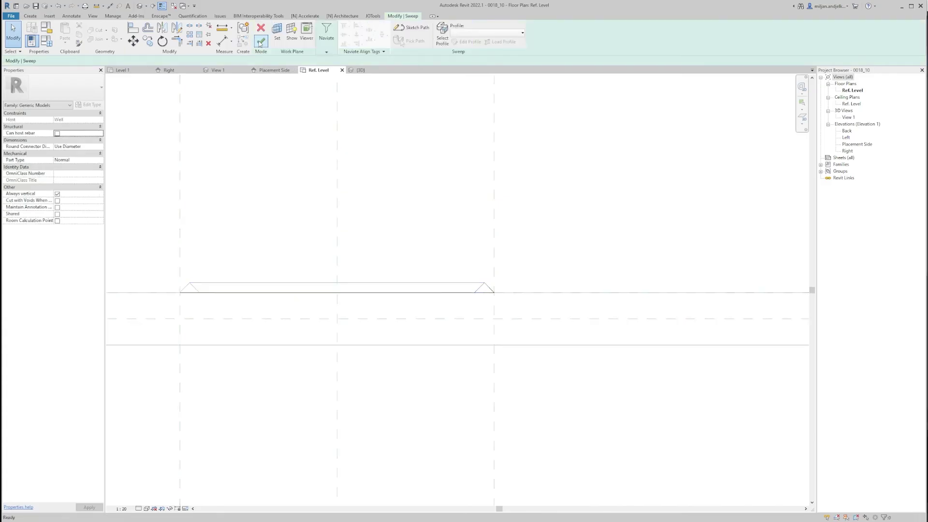
pyautogui.click(442, 34)
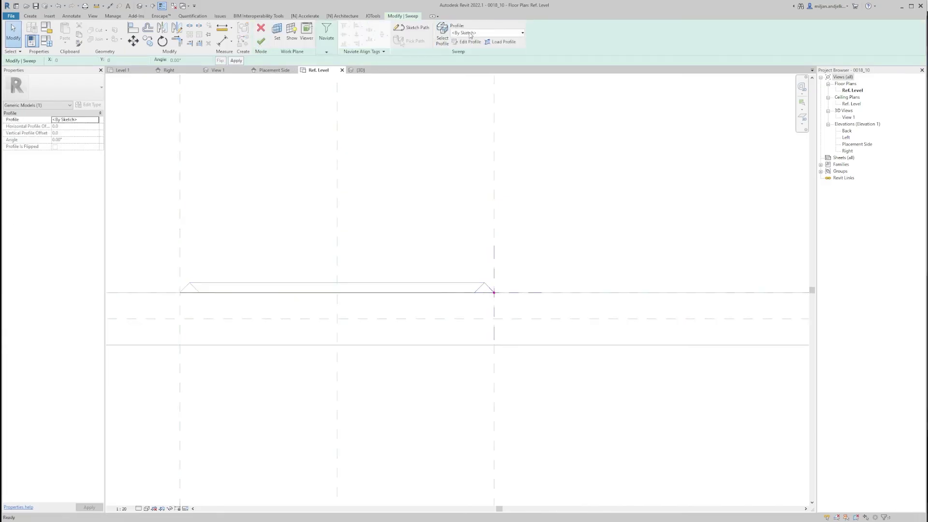
pyautogui.click(469, 33)
pyautogui.click(470, 48)
pyautogui.scroll(2, 526, 304)
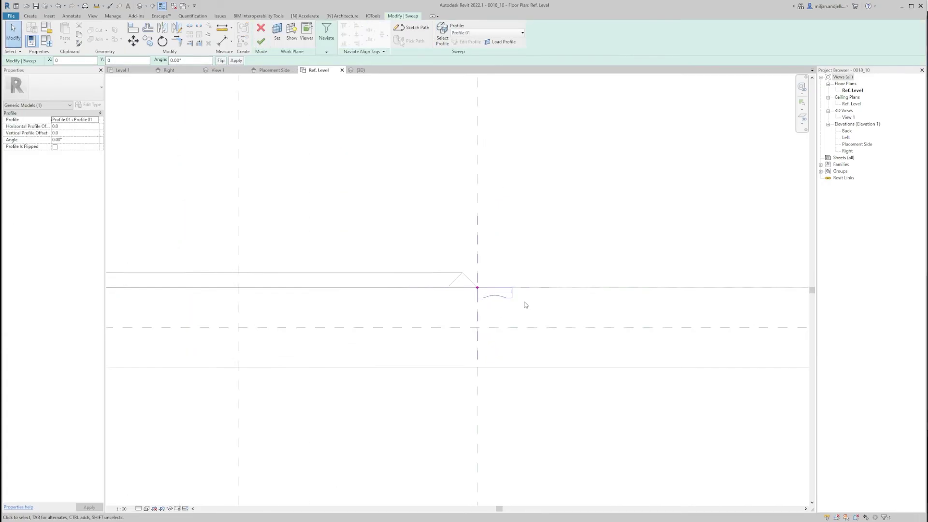
pyautogui.scroll(1, 526, 304)
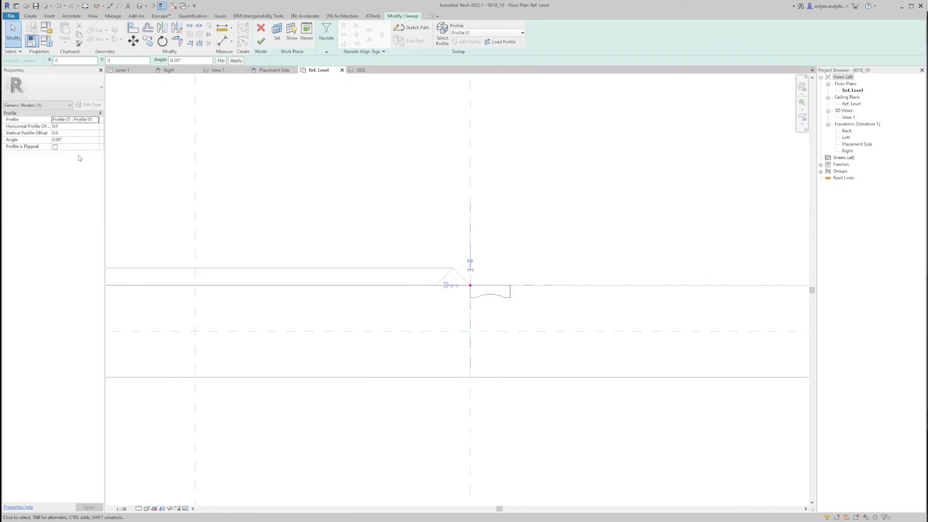
# Set the sweep profile's angle to 180° and finish editing the sweep.
pyautogui.click(75, 140)
pyautogui.write('180')
pyautogui.press('Return')
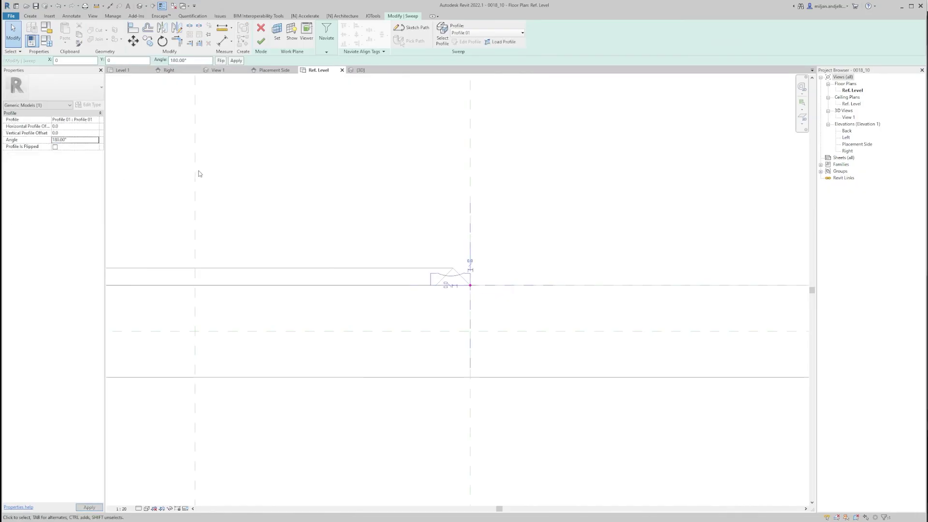
pyautogui.click(292, 180)
pyautogui.scroll(-2, 358, 220)
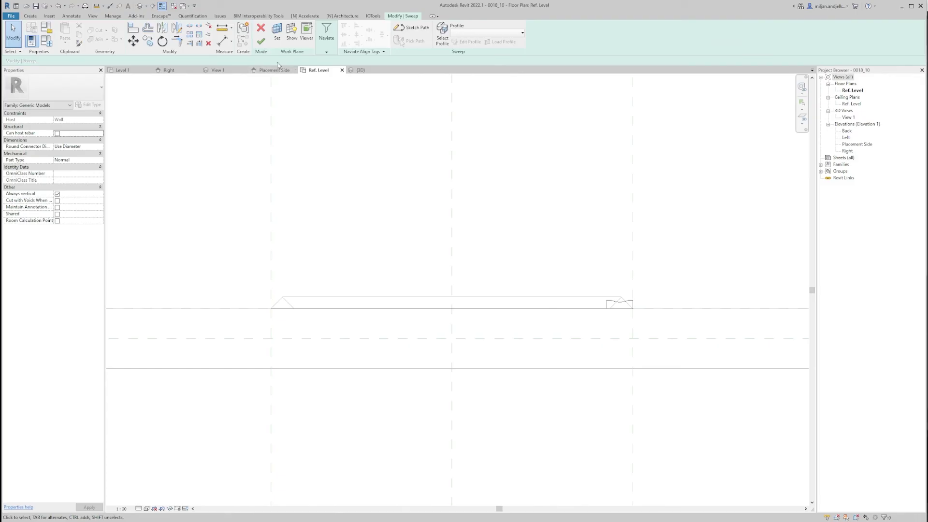
pyautogui.click(263, 43)
pyautogui.scroll(-1, 387, 212)
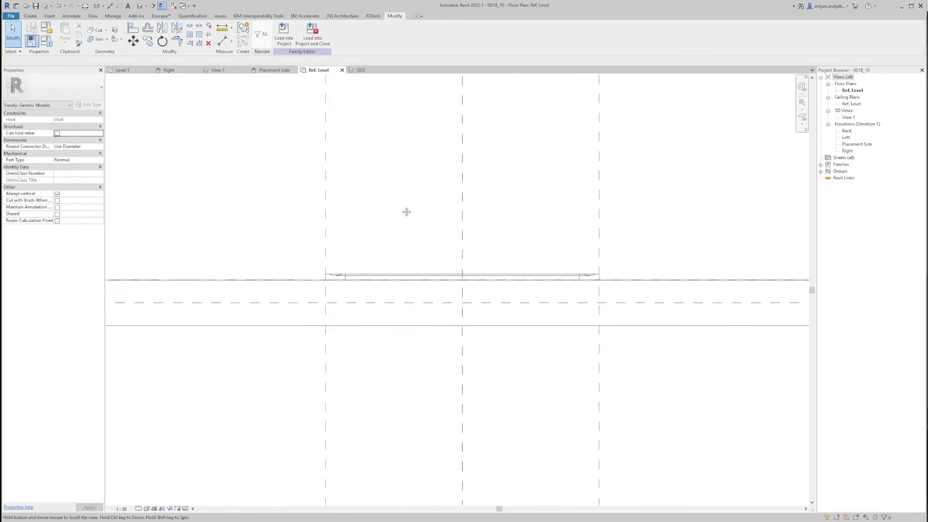
# Load the frame family into the project, overwriting the existing version and its parameter values, and open the 3D view.
pyautogui.click(283, 44)
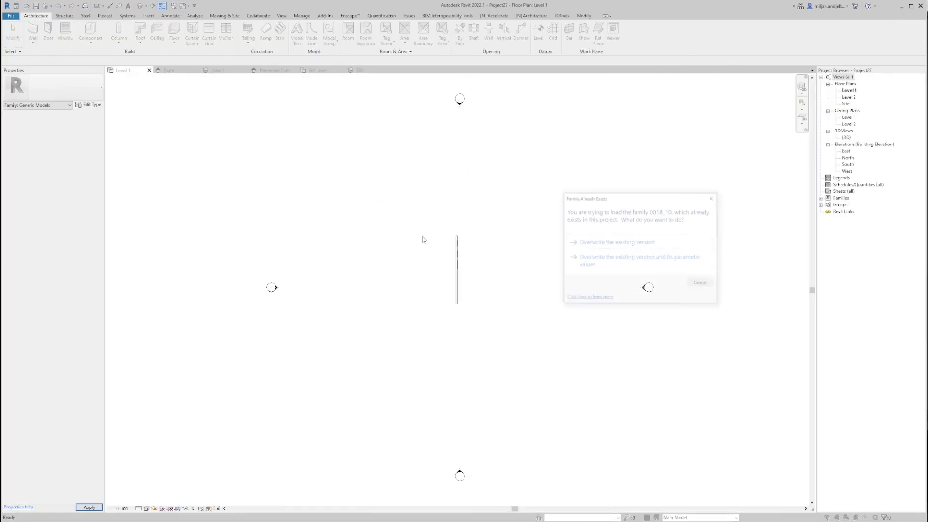
pyautogui.click(633, 261)
pyautogui.click(361, 70)
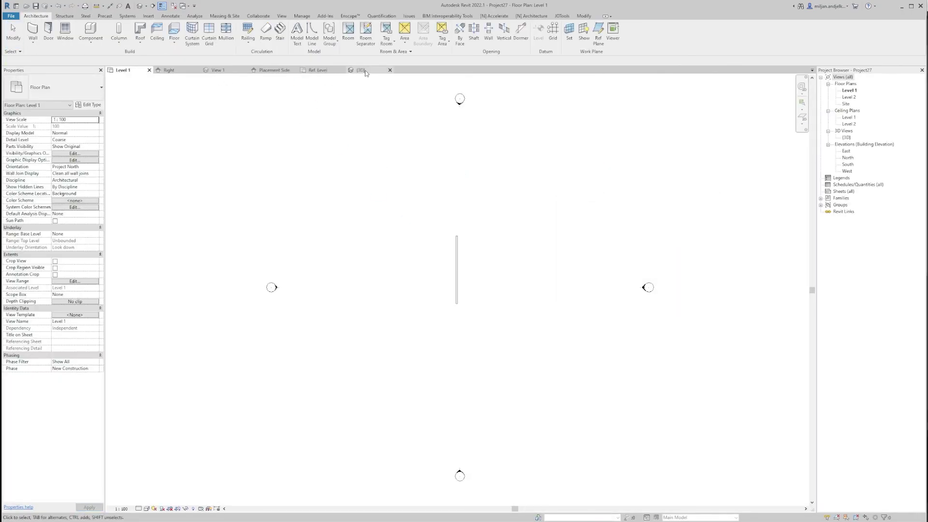
# Inspect the middle and larger frames on the wall in 3D, and return to the family's Ref. Level view.
pyautogui.click(435, 174)
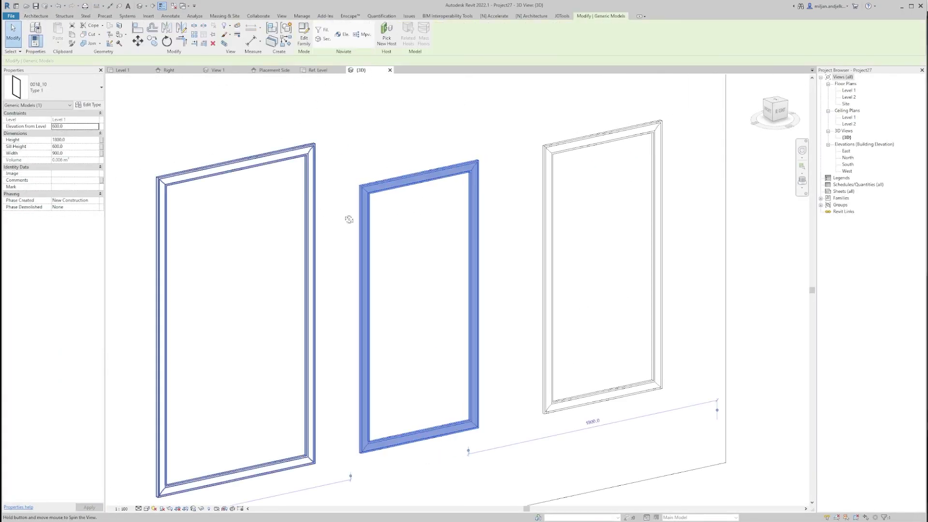
pyautogui.keyDown('shift'); pyautogui.moveTo(435, 174); pyautogui.dragTo(349, 220, button='middle'); pyautogui.keyUp('shift')
pyautogui.click(290, 186)
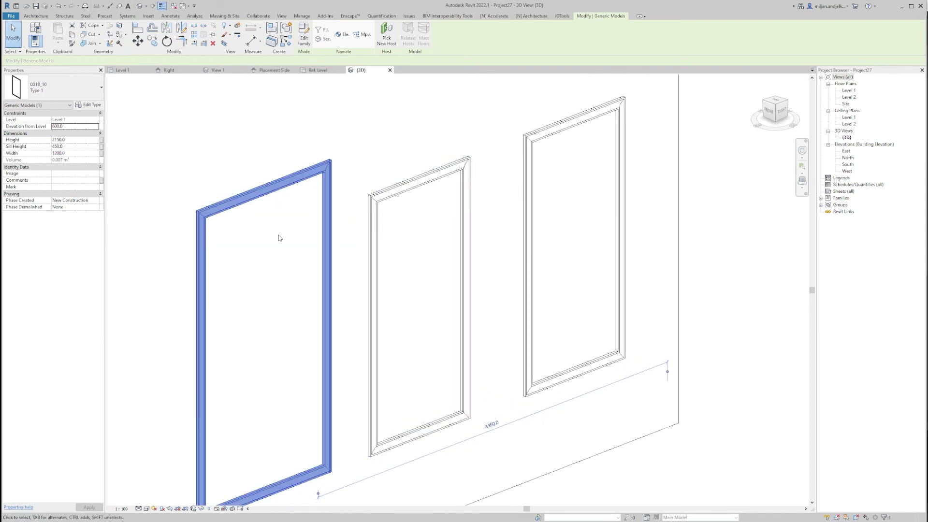
pyautogui.press('Escape')
pyautogui.click(322, 71)
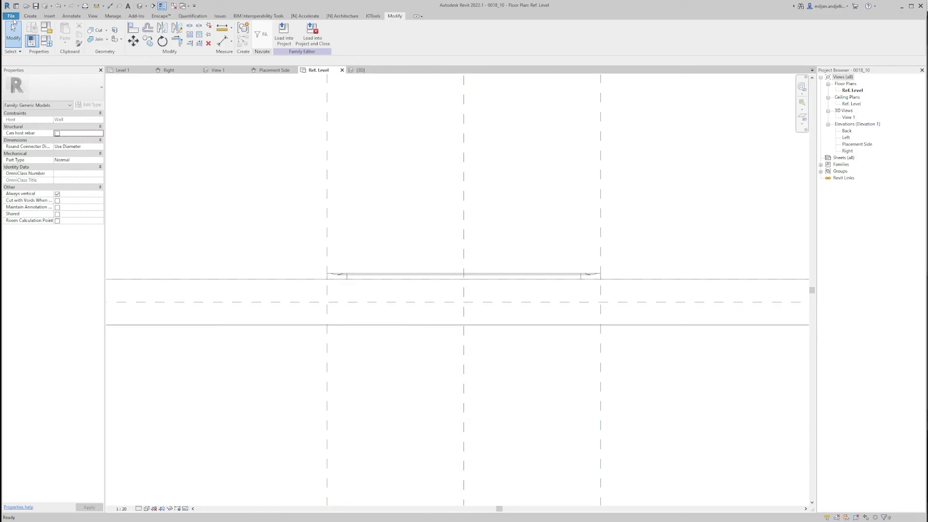
# Save a copy of the frame family as 0018_11 in the families folder.
pyautogui.click(12, 17)
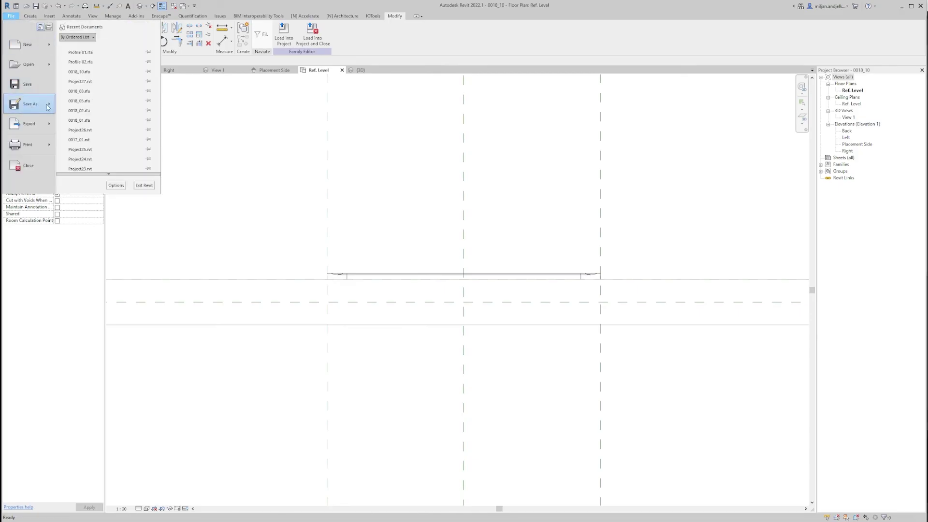
pyautogui.moveTo(47, 107)
pyautogui.click(76, 99)
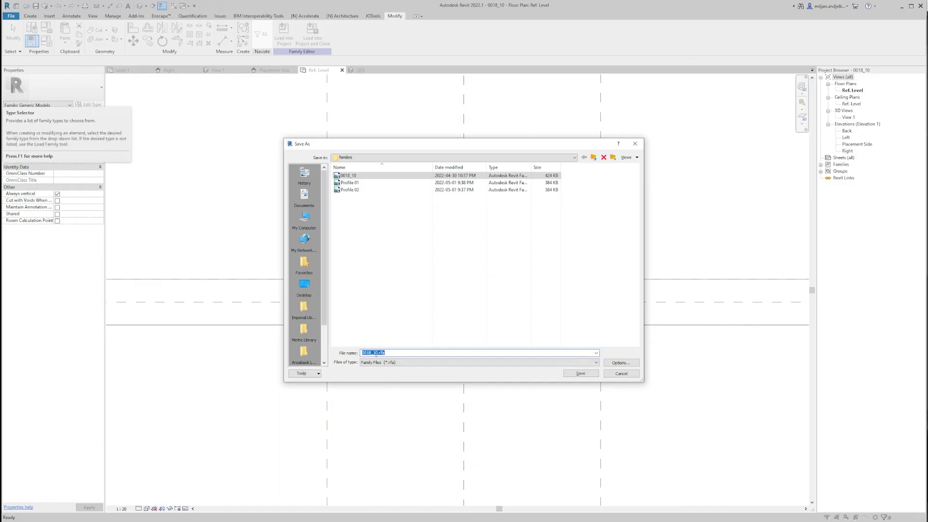
pyautogui.click(580, 373)
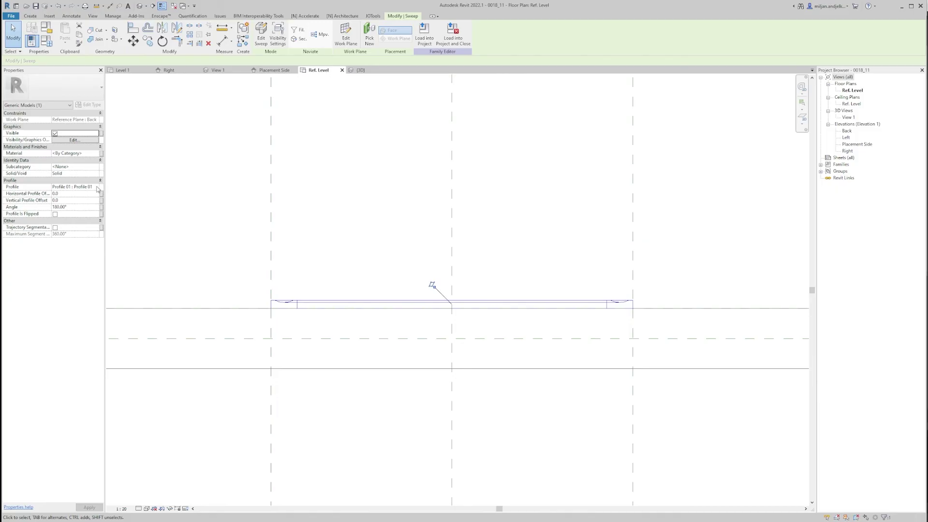
# Change the frame sweep's profile to Profile 02 and deselect the sweep.
pyautogui.click(96, 188)
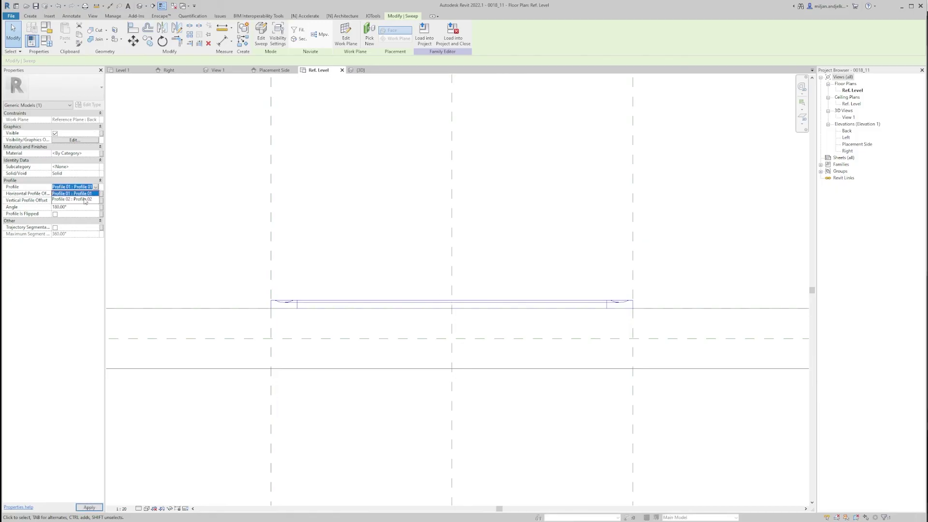
pyautogui.click(84, 199)
pyautogui.click(173, 217)
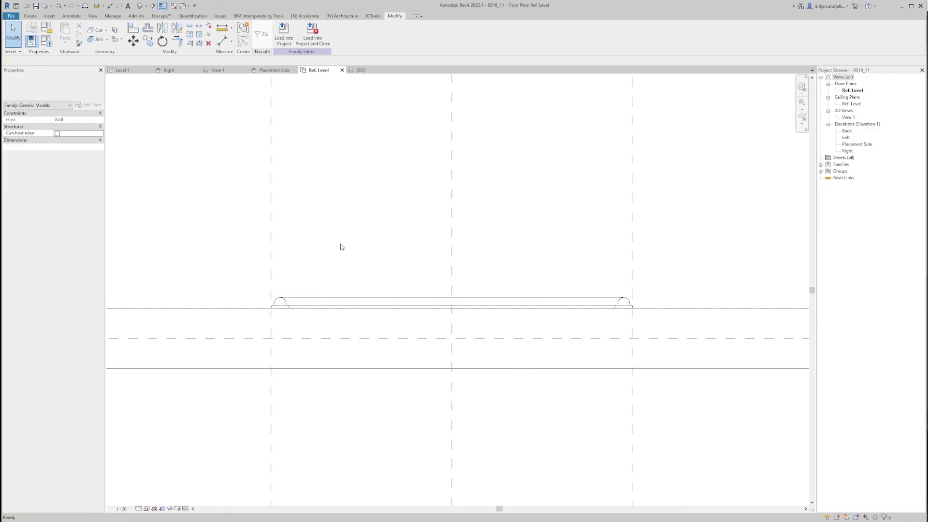
# Load family 0018_11 into the project and place one instance on the wall in the 3D view, beside the larger frame.
pyautogui.click(279, 45)
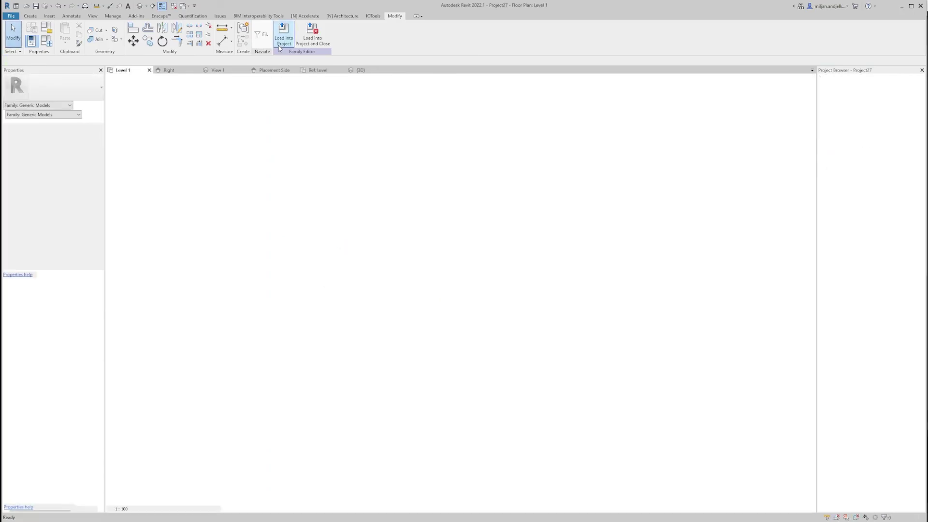
pyautogui.click(360, 70)
pyautogui.scroll(-2, 357, 249)
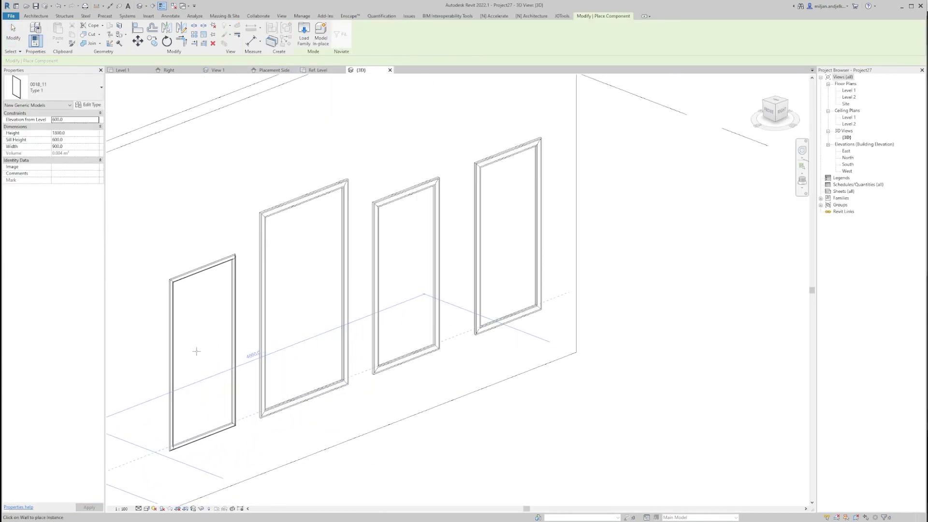
pyautogui.click(198, 353)
pyautogui.moveTo(198, 353); pyautogui.dragTo(277, 310, button='middle')
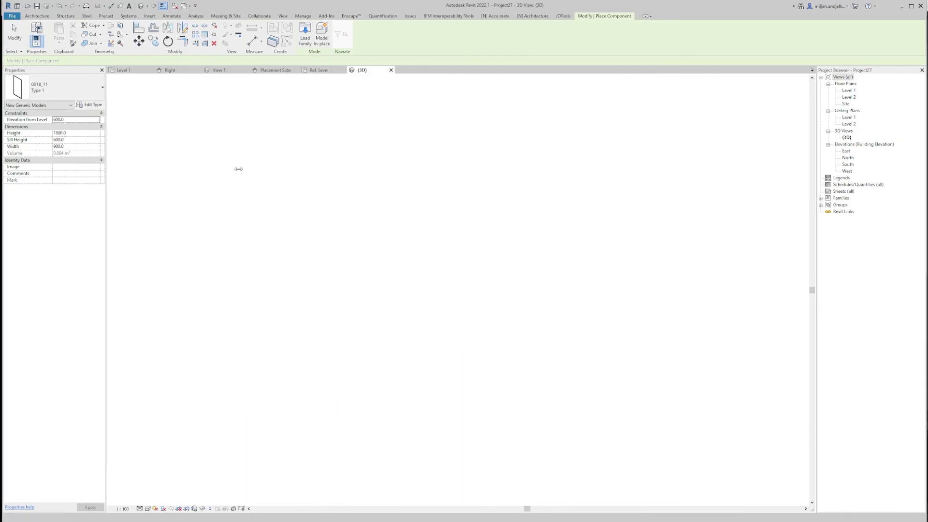
pyautogui.click(11, 39)
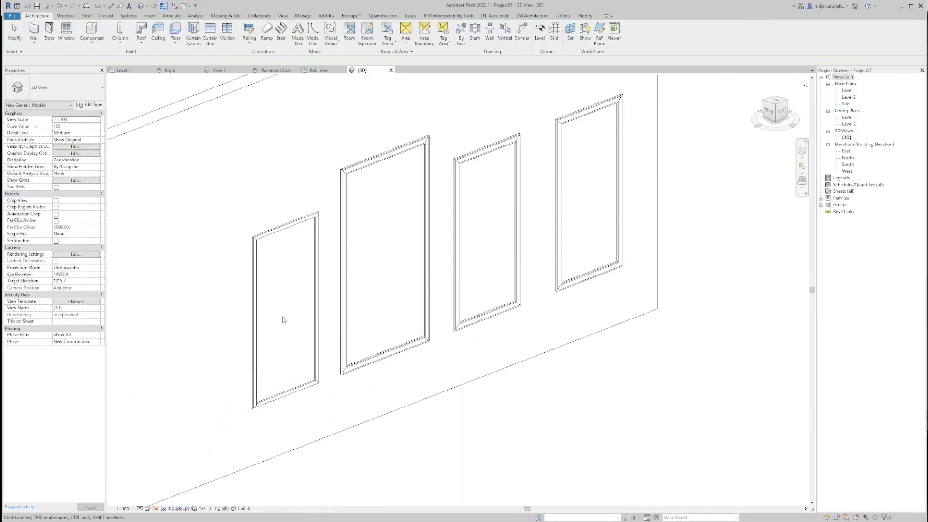
pyautogui.click(288, 317)
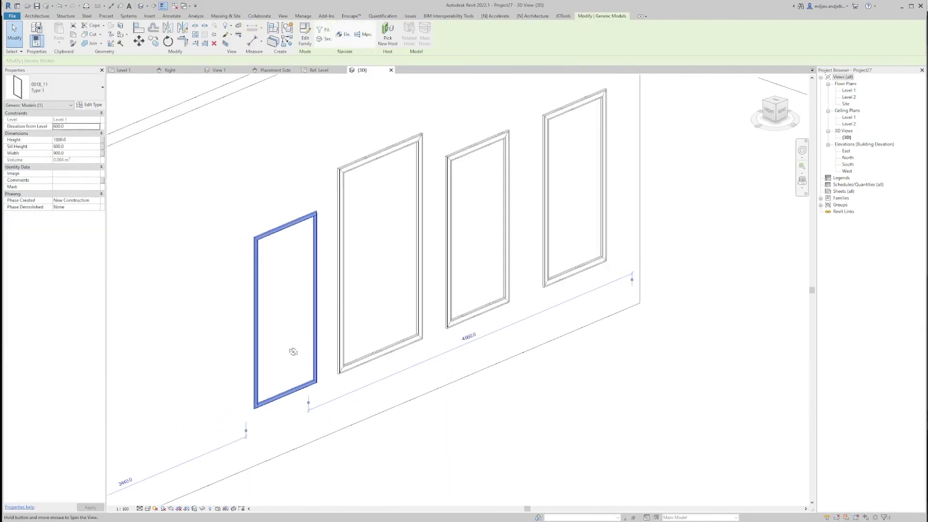
pyautogui.click(143, 102)
pyautogui.scroll(1, 137, 99)
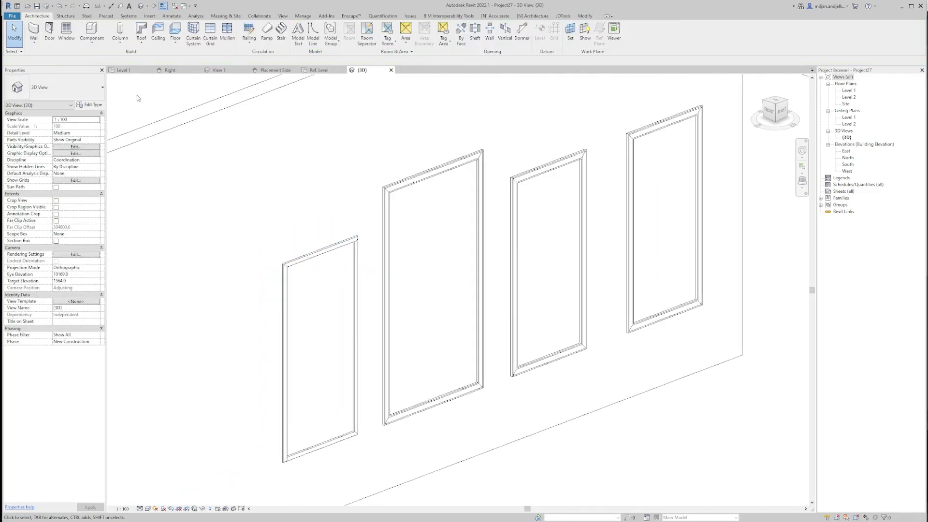